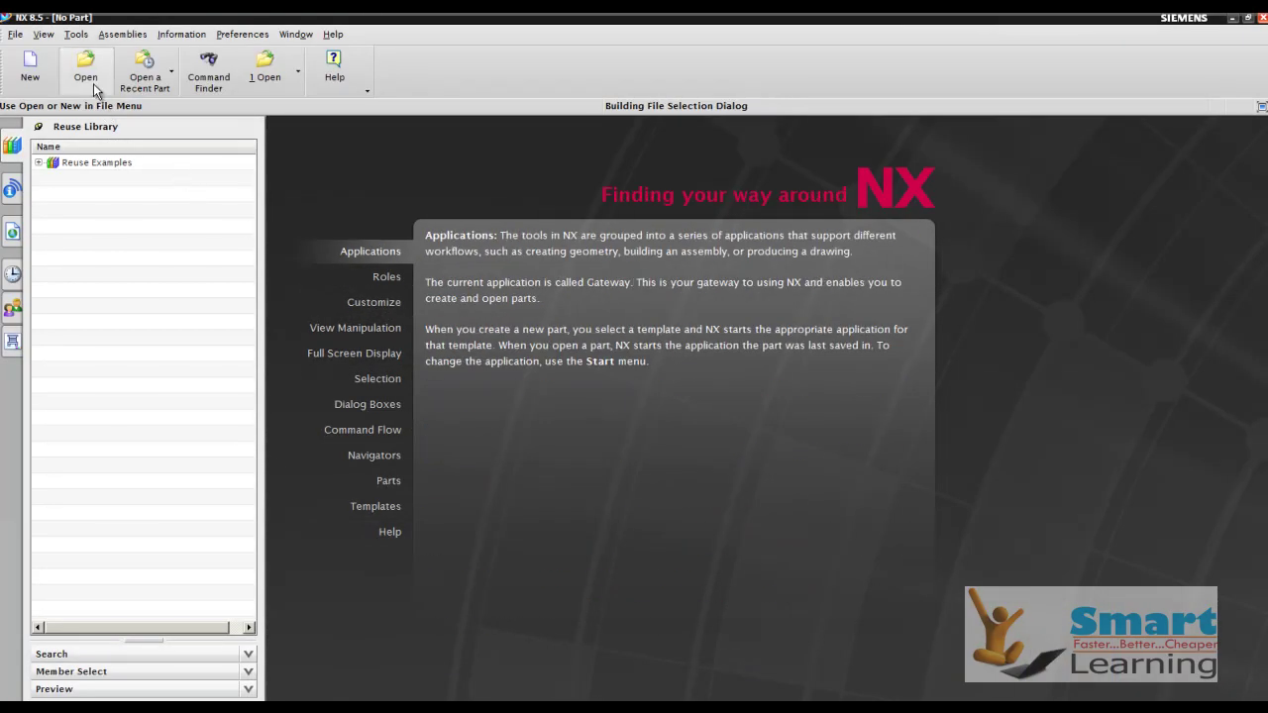
Browse the part files and open Fig15-95 to 96.prt.
left_click(94, 87)
left_click(463, 406)
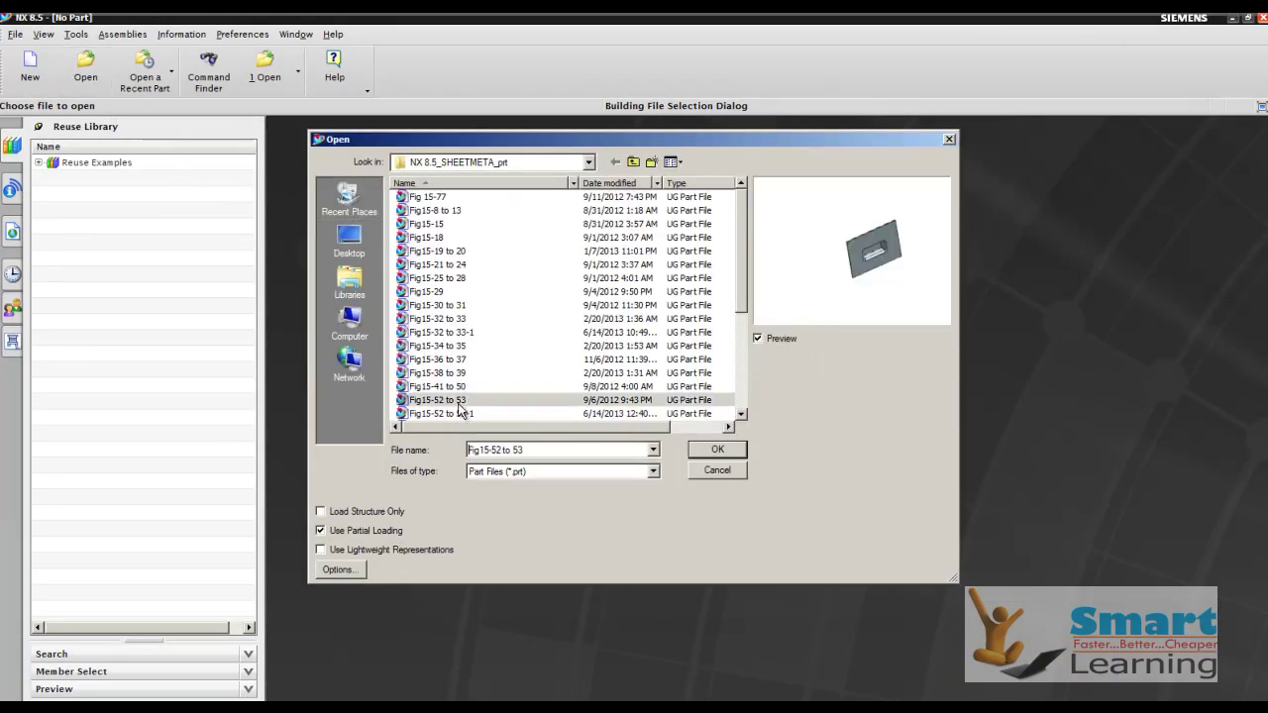
scroll(459, 409, "down", 4)
left_click(456, 388)
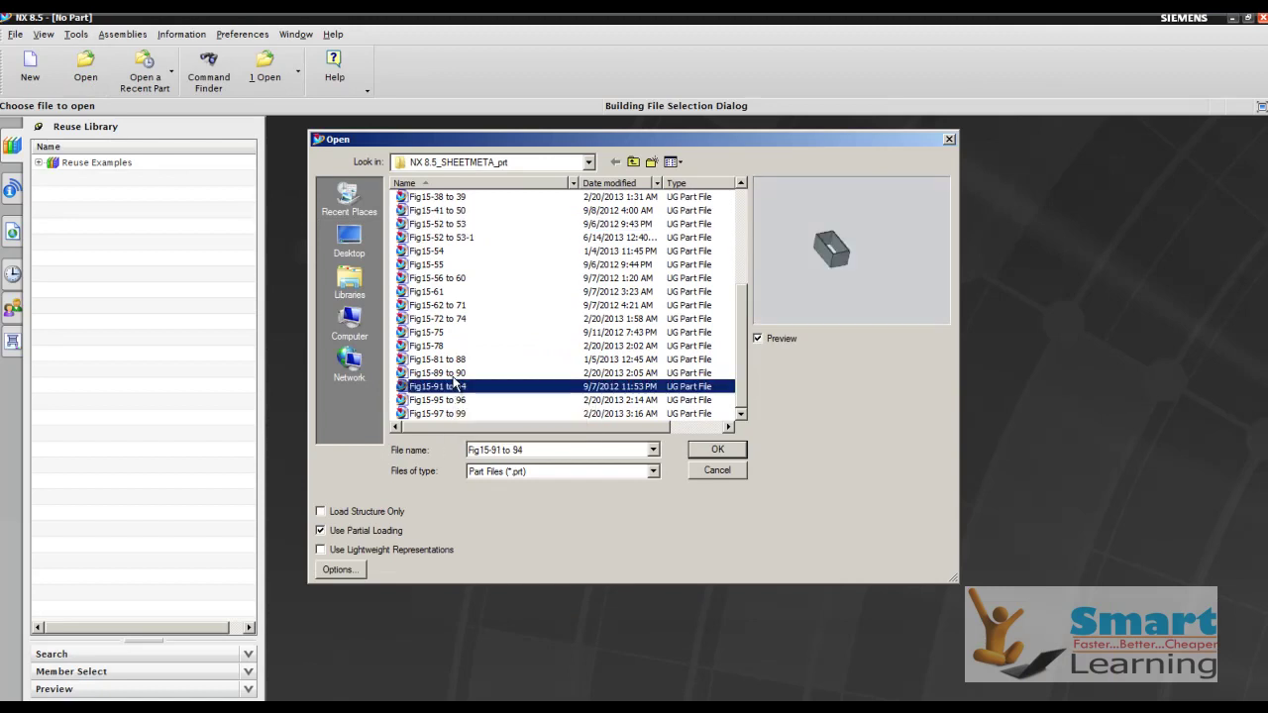
left_click(453, 374)
left_click(450, 400)
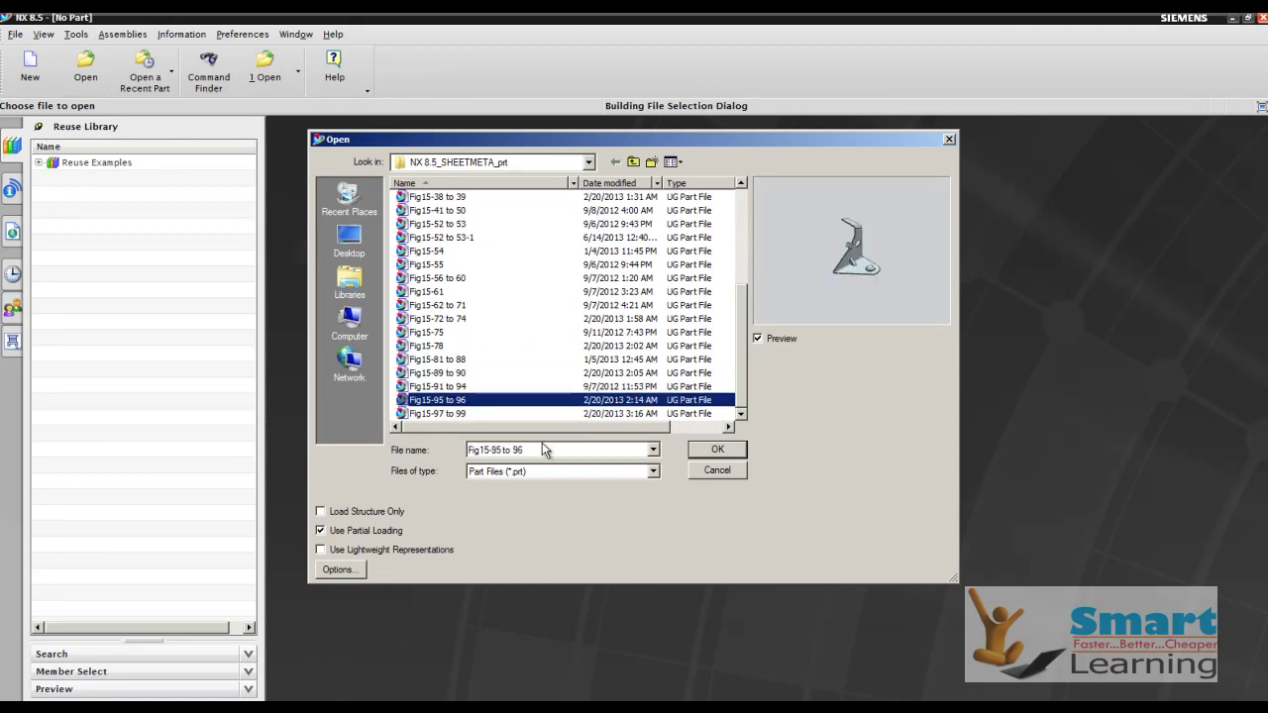
left_click(715, 450)
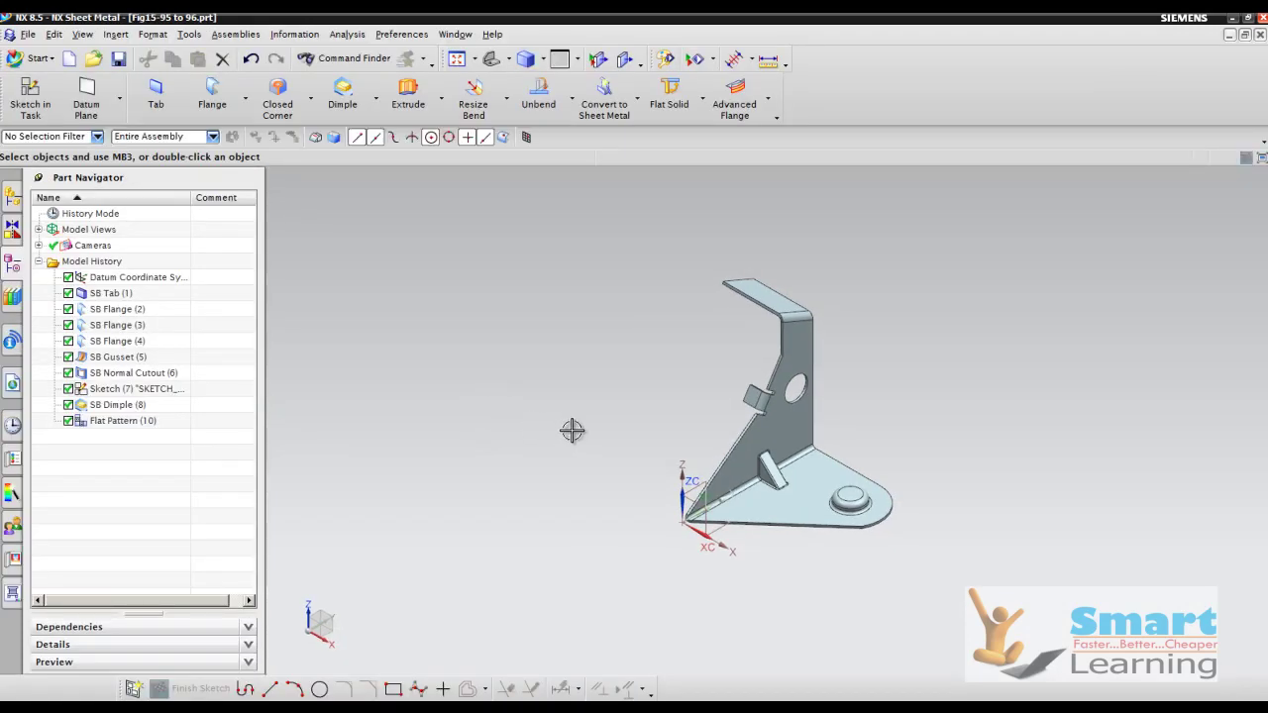
Delete the existing Flat Pattern (10) feature from the history.
left_click(133, 421)
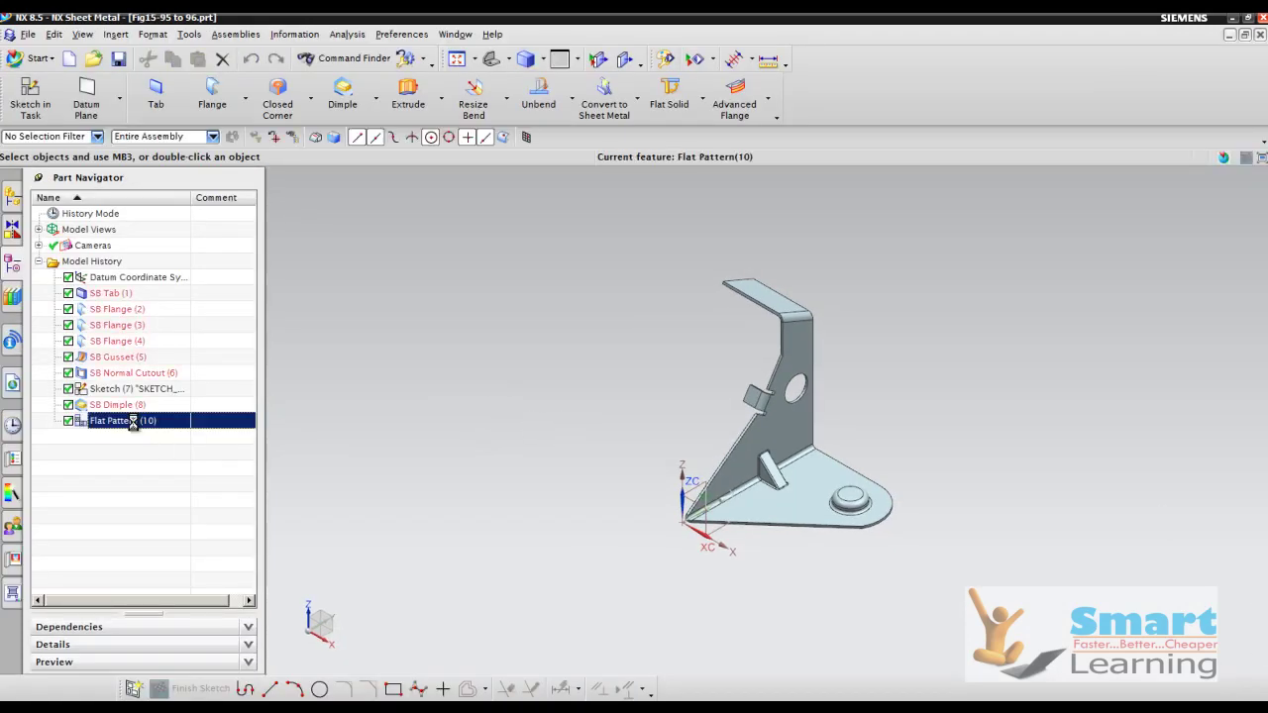
double_click(133, 421)
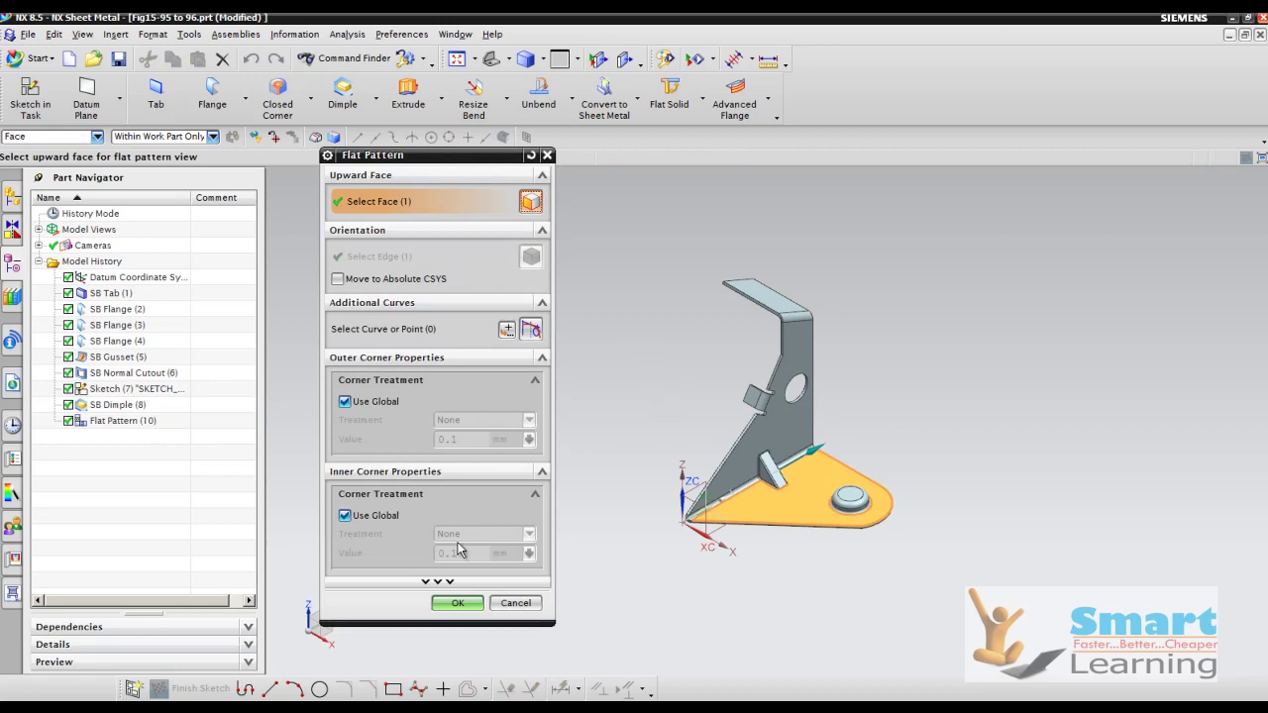
left_click(515, 602)
left_click(108, 423)
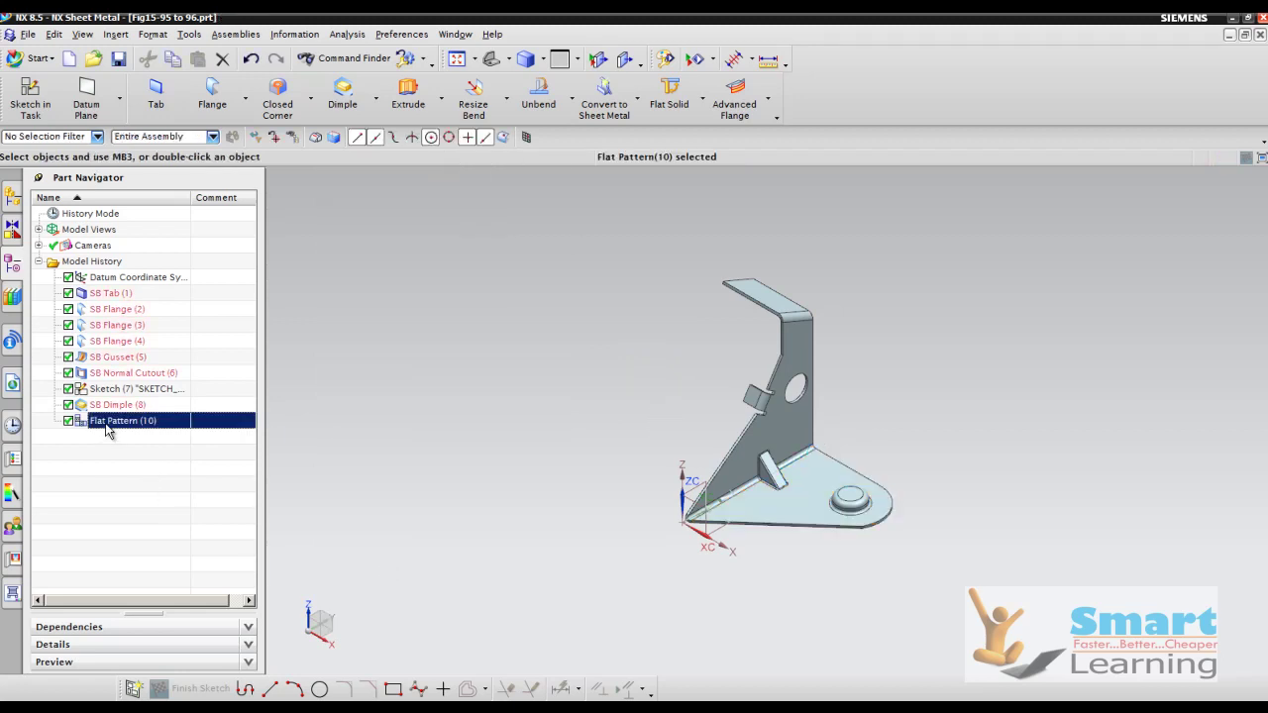
right_click(108, 426)
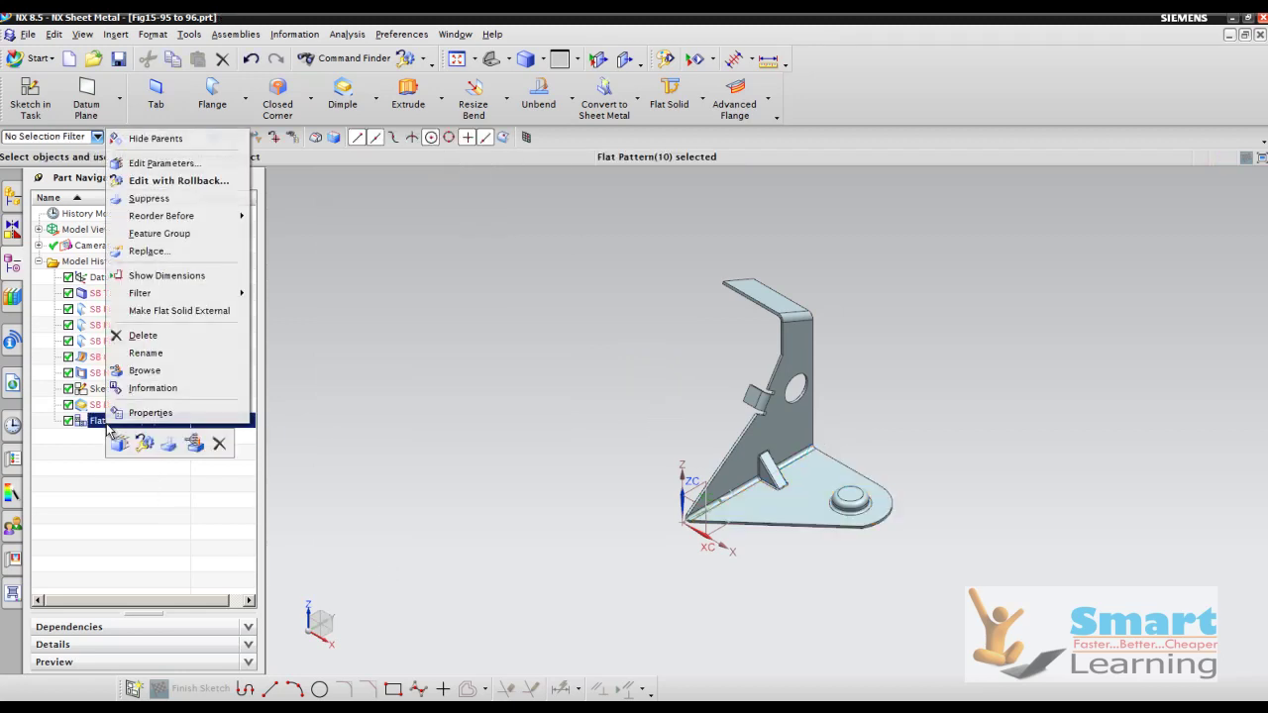
left_click(155, 335)
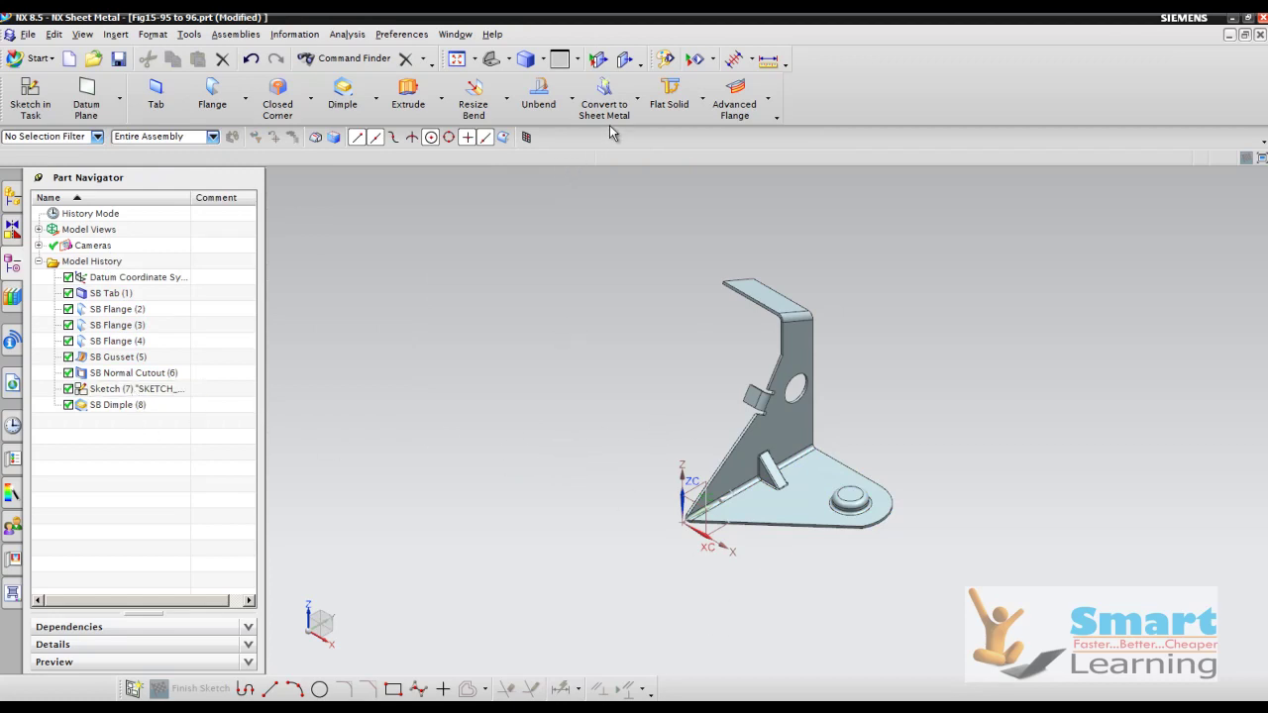
Create Flat Pattern (12) with the base plate as the upward face.
left_click(701, 98)
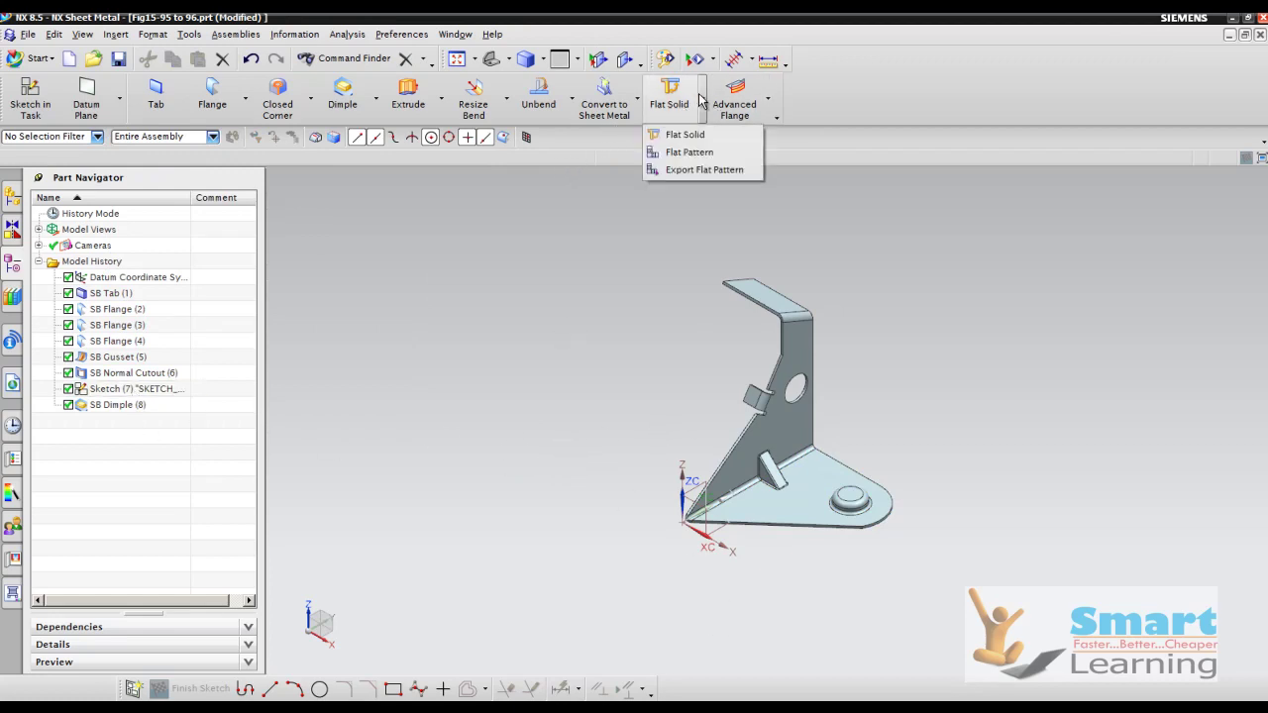
left_click(673, 151)
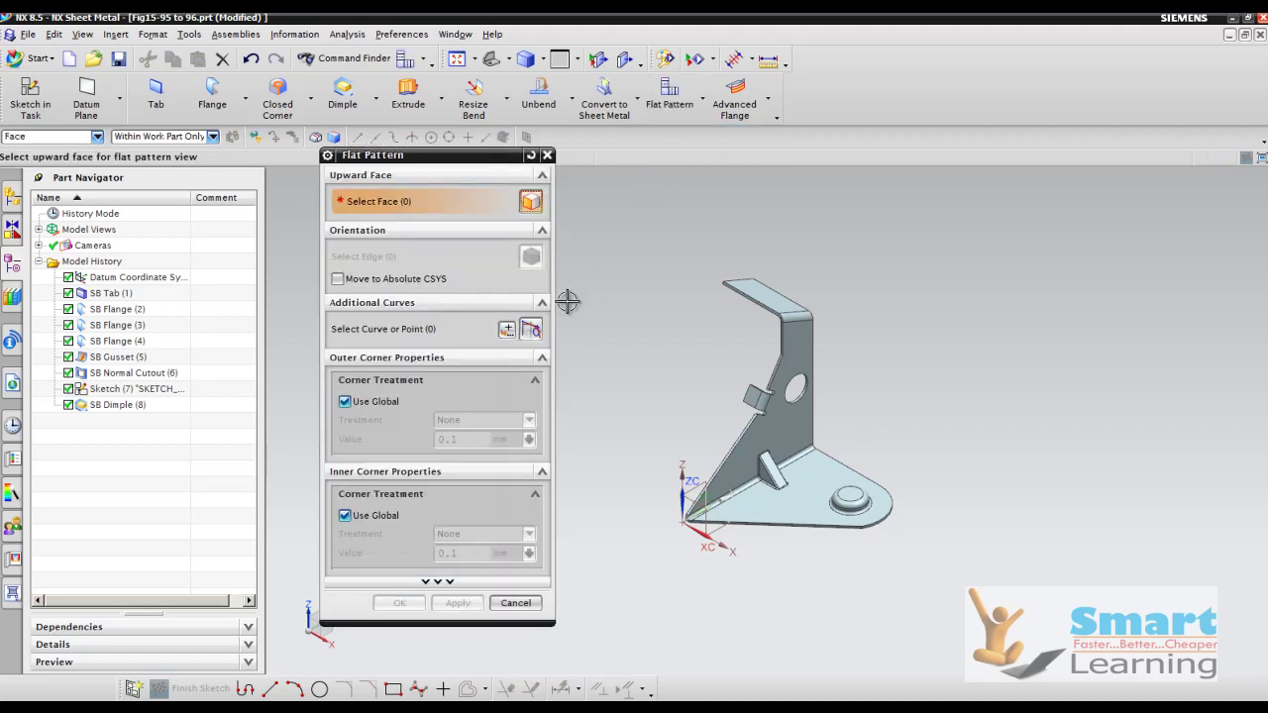
left_click(745, 506)
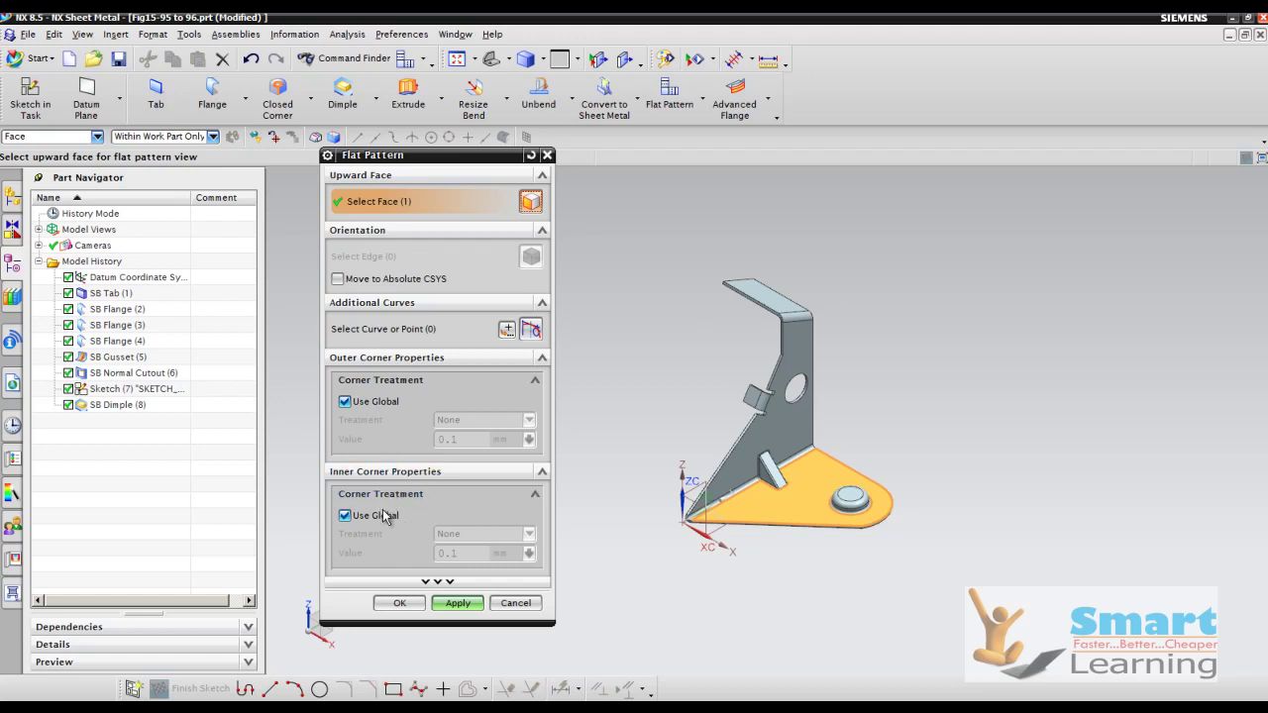
left_click(472, 602)
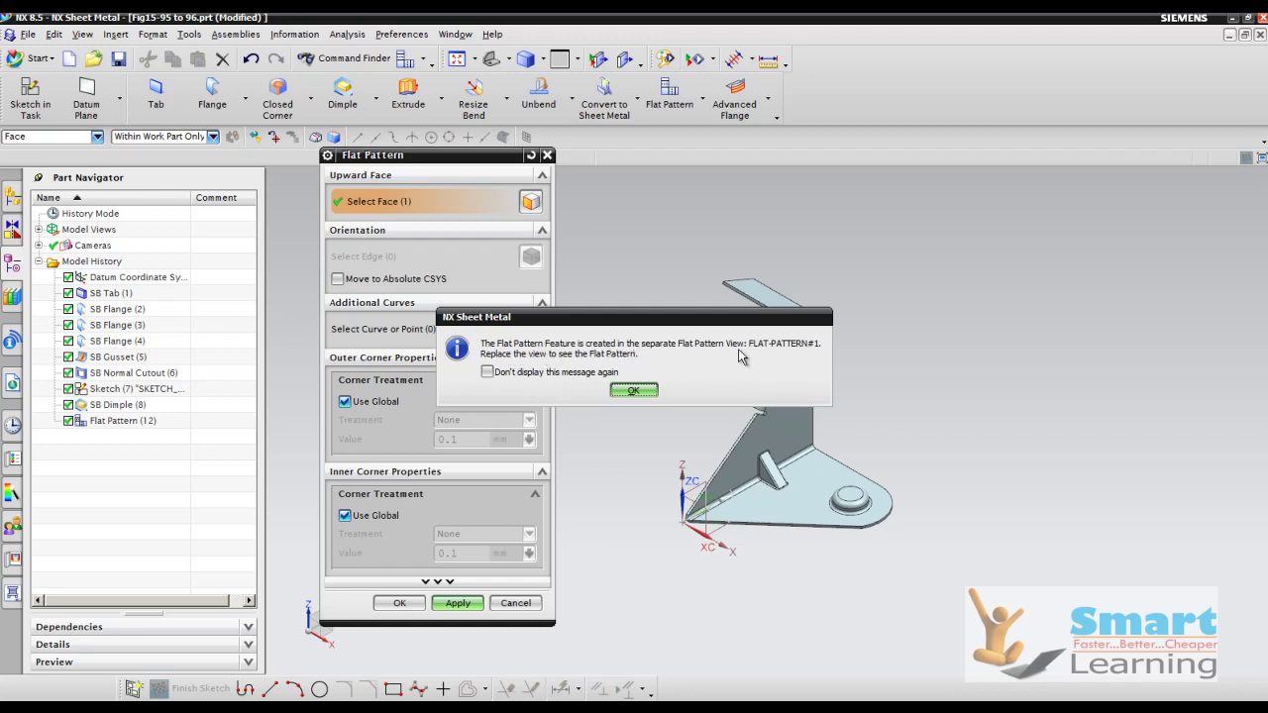
left_click(634, 392)
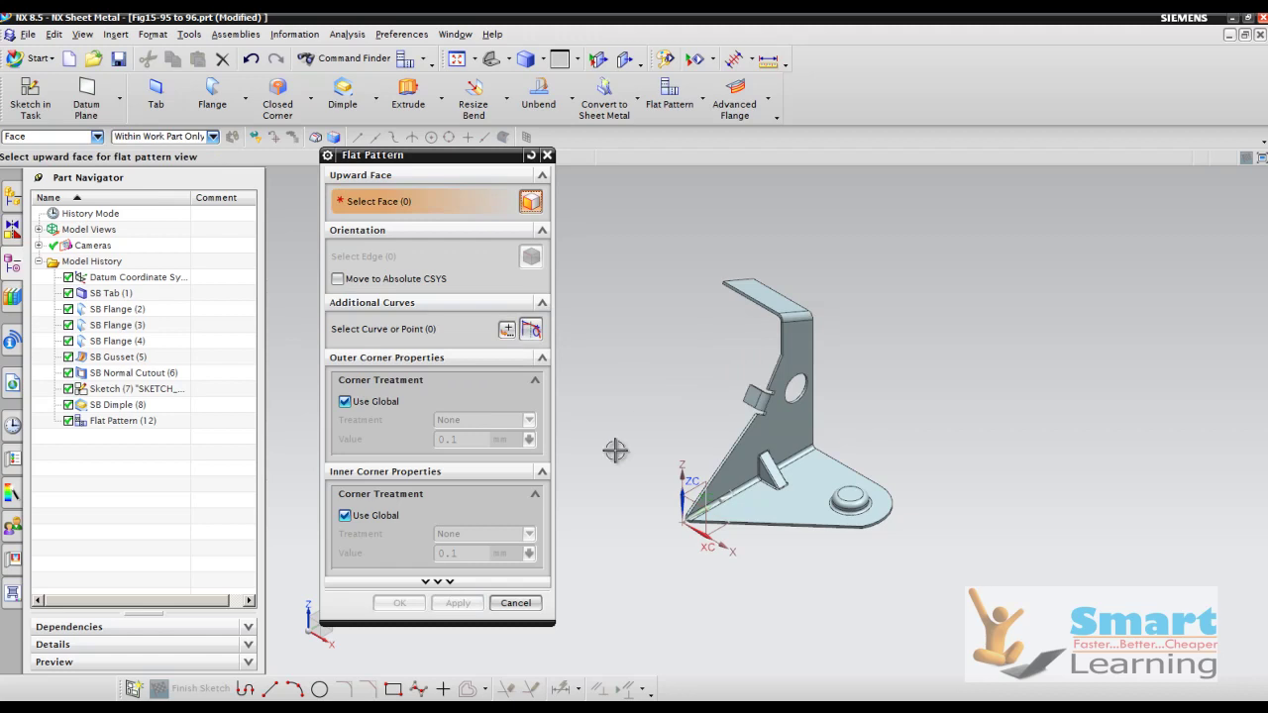
left_click(516, 602)
left_click(36, 59)
Switch to Drafting and create an A3-size sheet, skipping the title block.
left_click(45, 117)
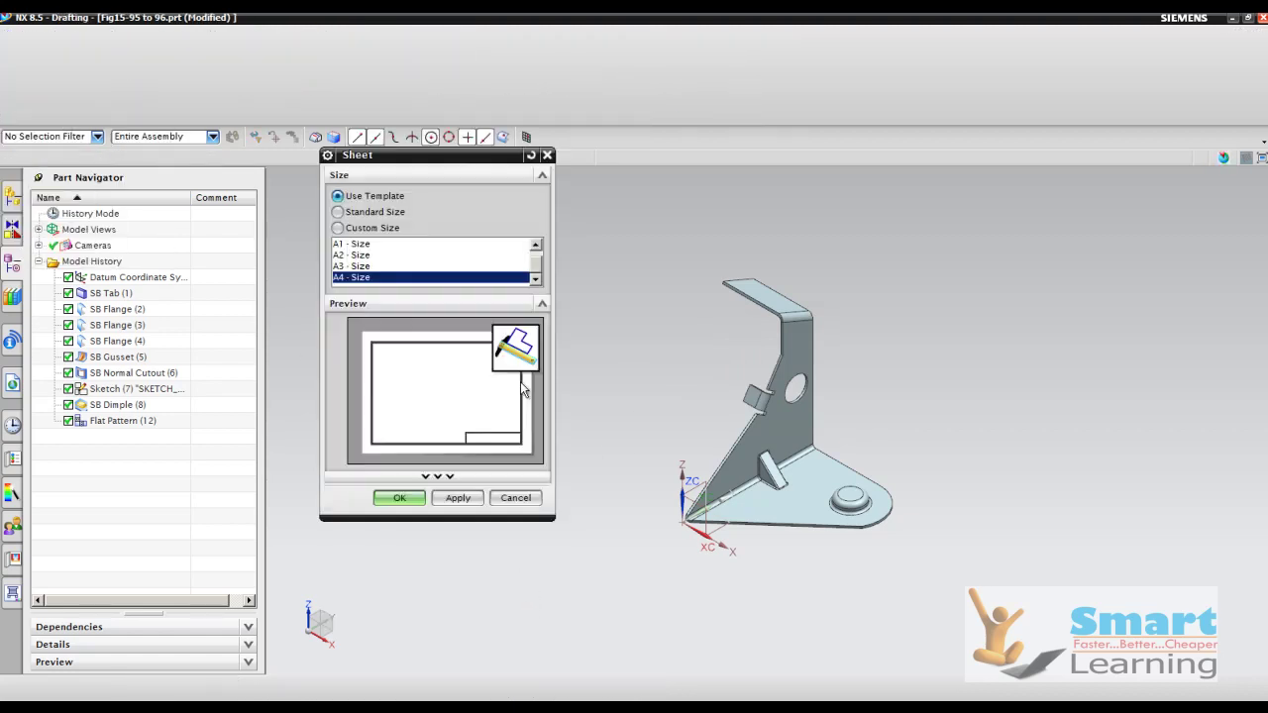
left_click(355, 266)
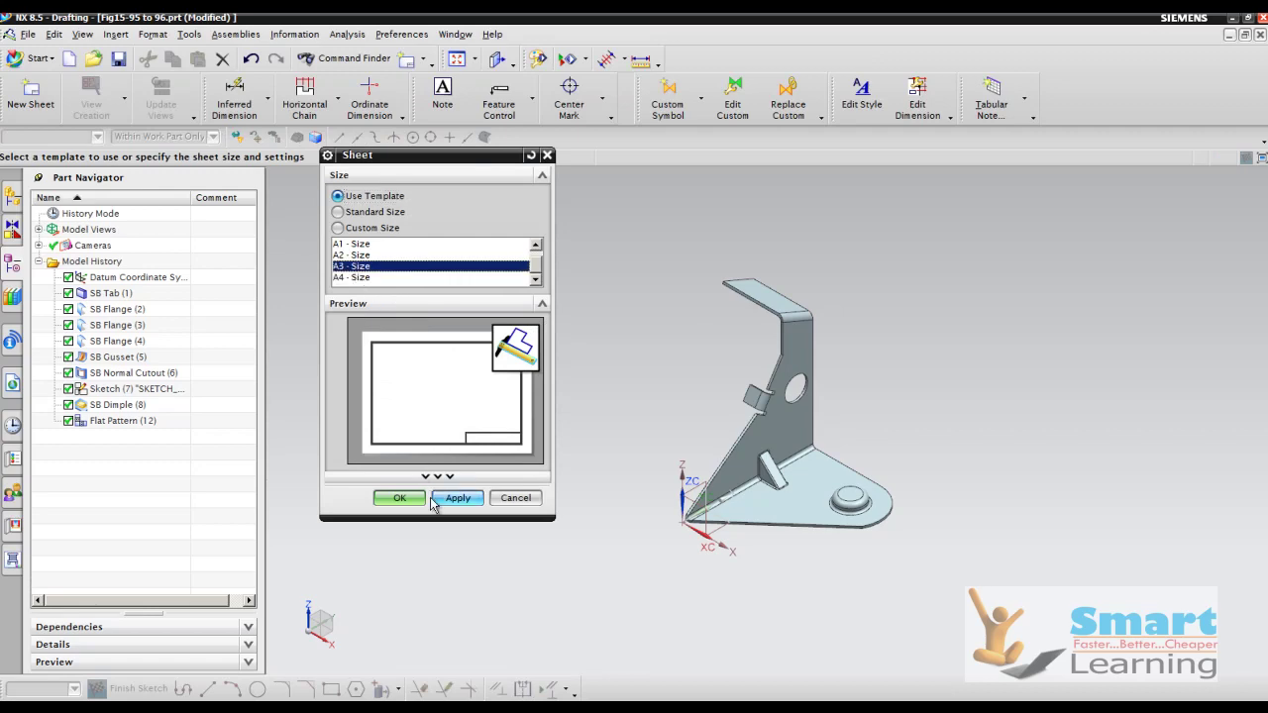
left_click(400, 498)
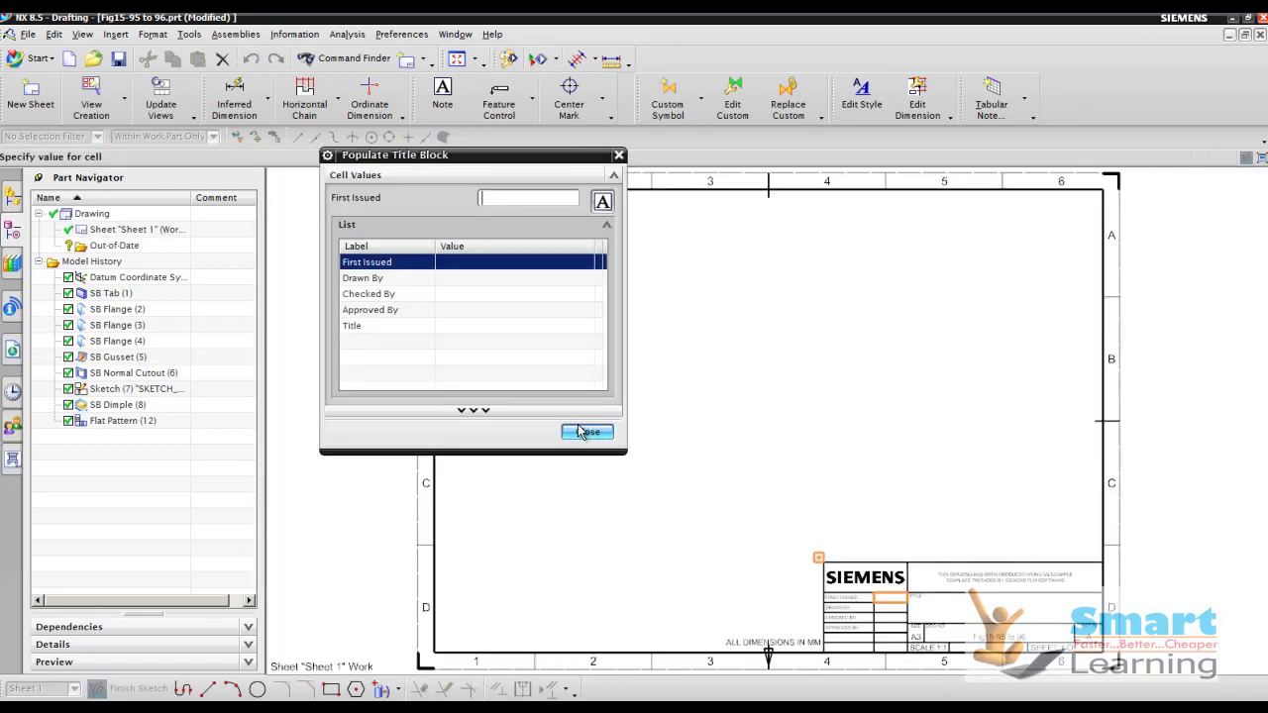
left_click(587, 429)
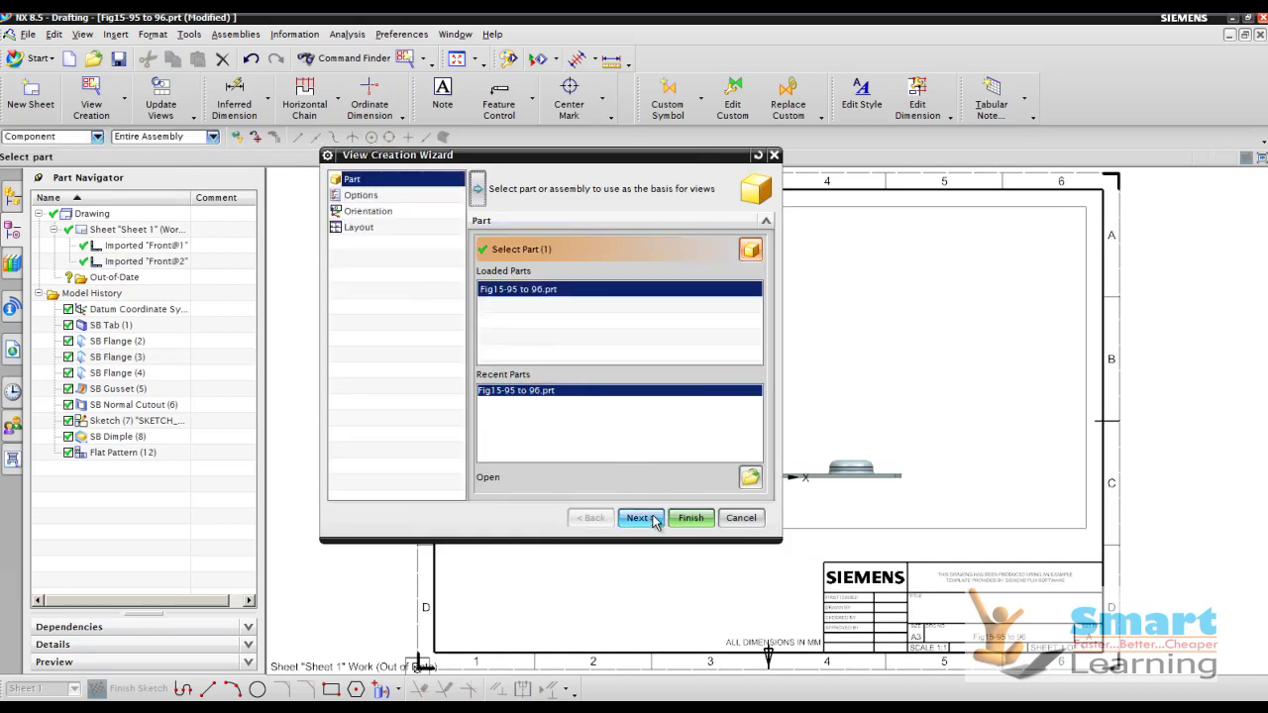
Place a FLAT-PATTERN#1 view on the sheet with the View Creation Wizard.
left_click(640, 517)
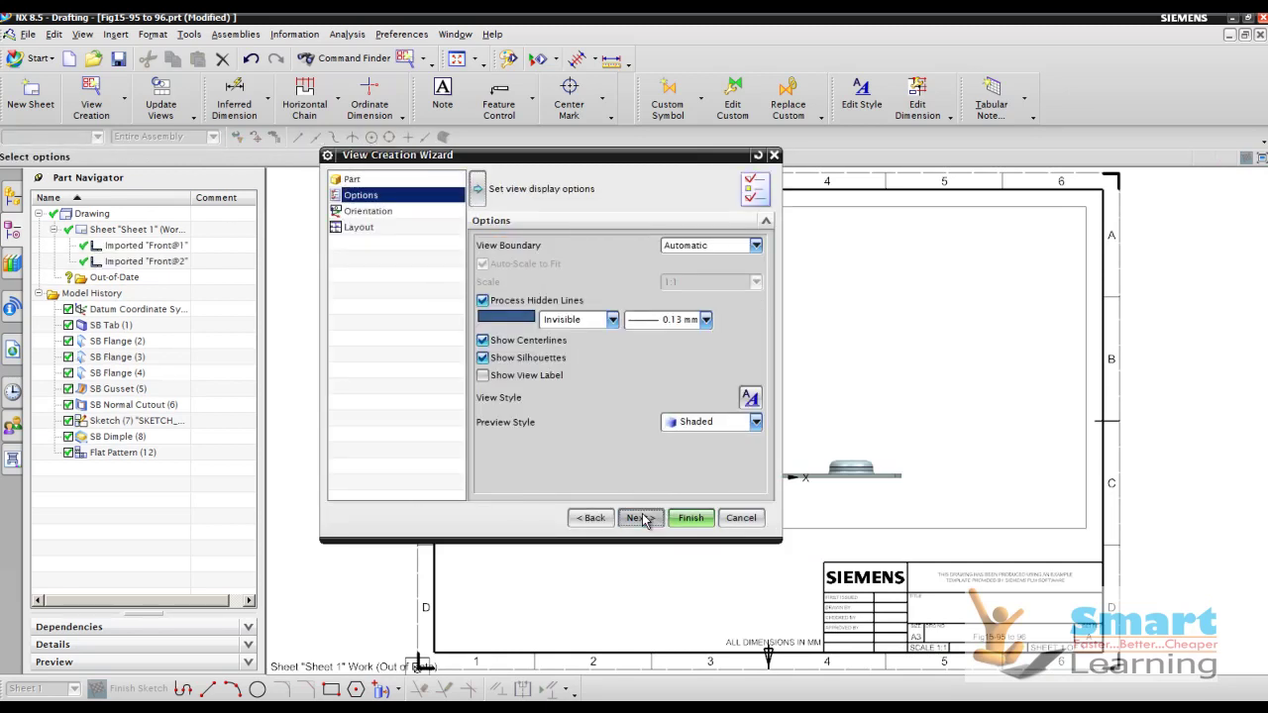
left_click(640, 514)
left_click(507, 351)
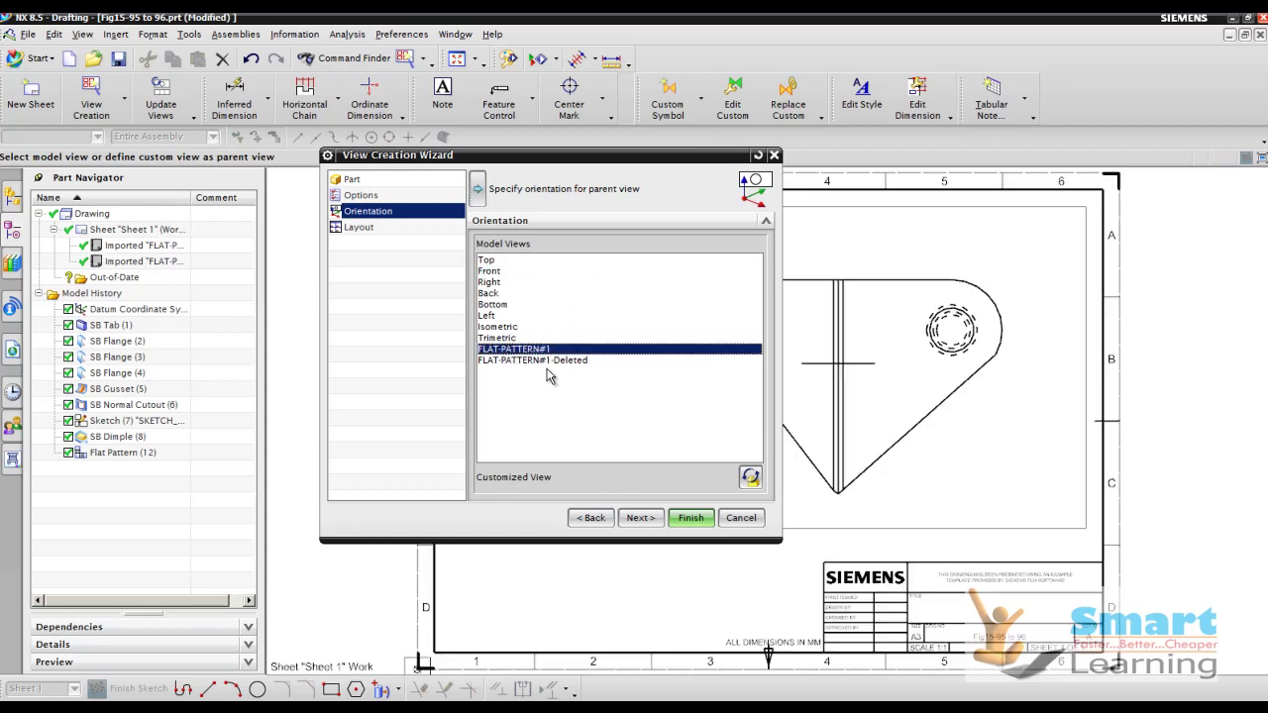
left_click(648, 521)
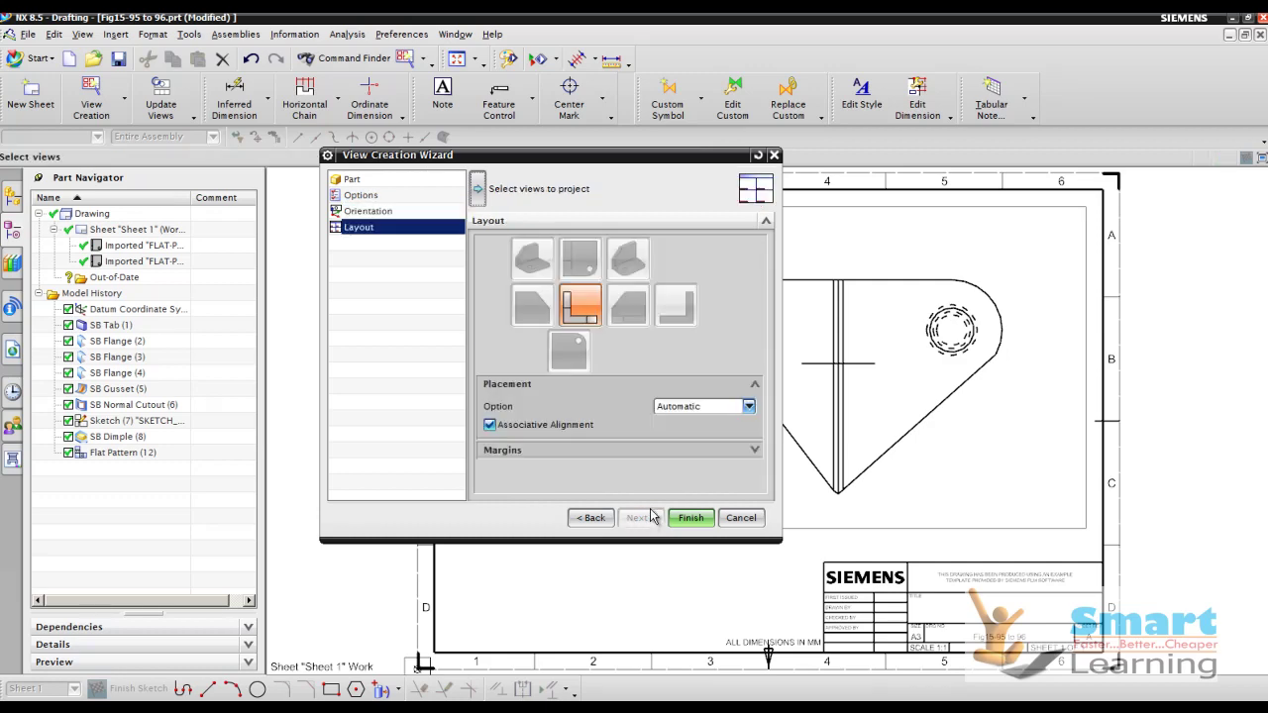
left_click(688, 518)
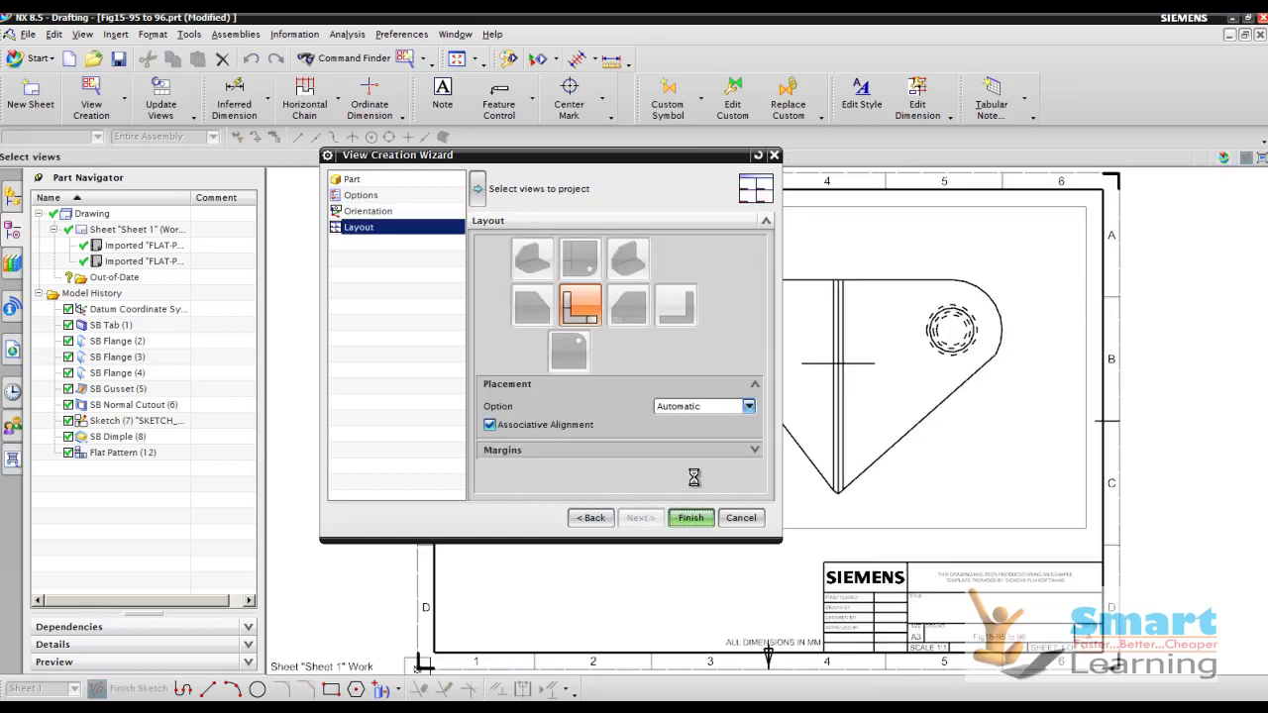
scroll(679, 271, "up", 4)
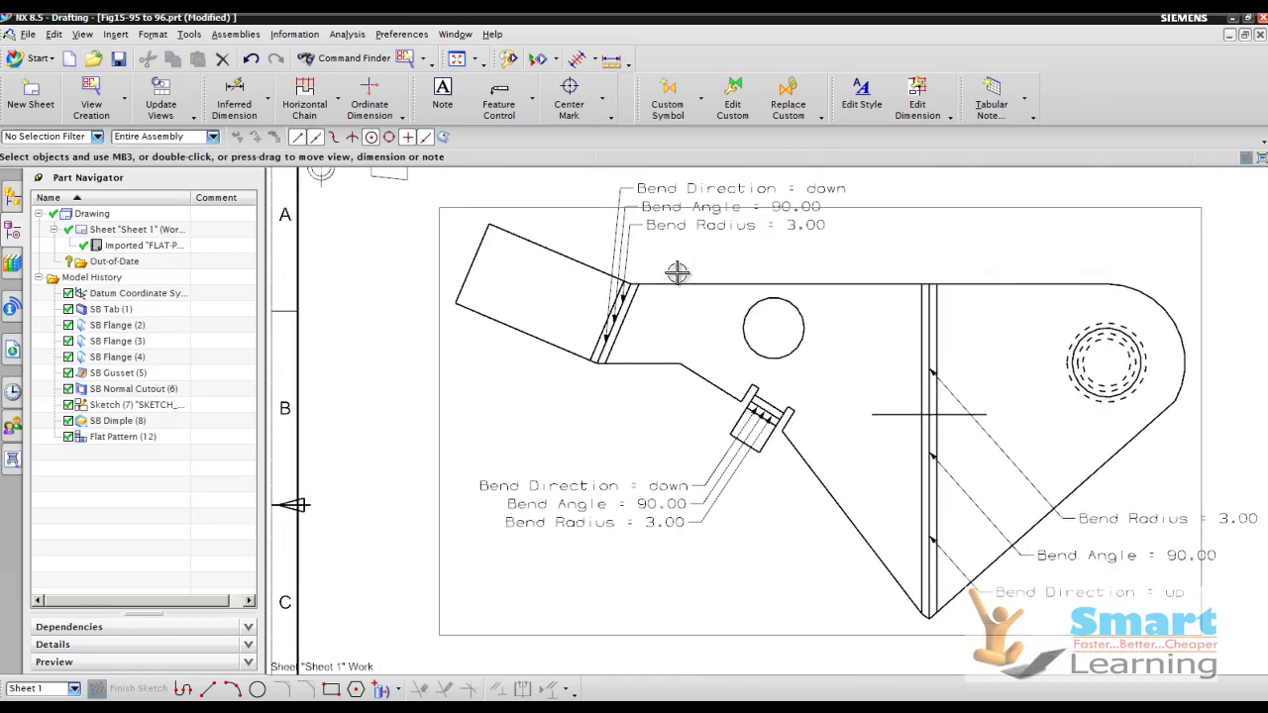
scroll(584, 307, "down", 4)
scroll(644, 409, "up", 4)
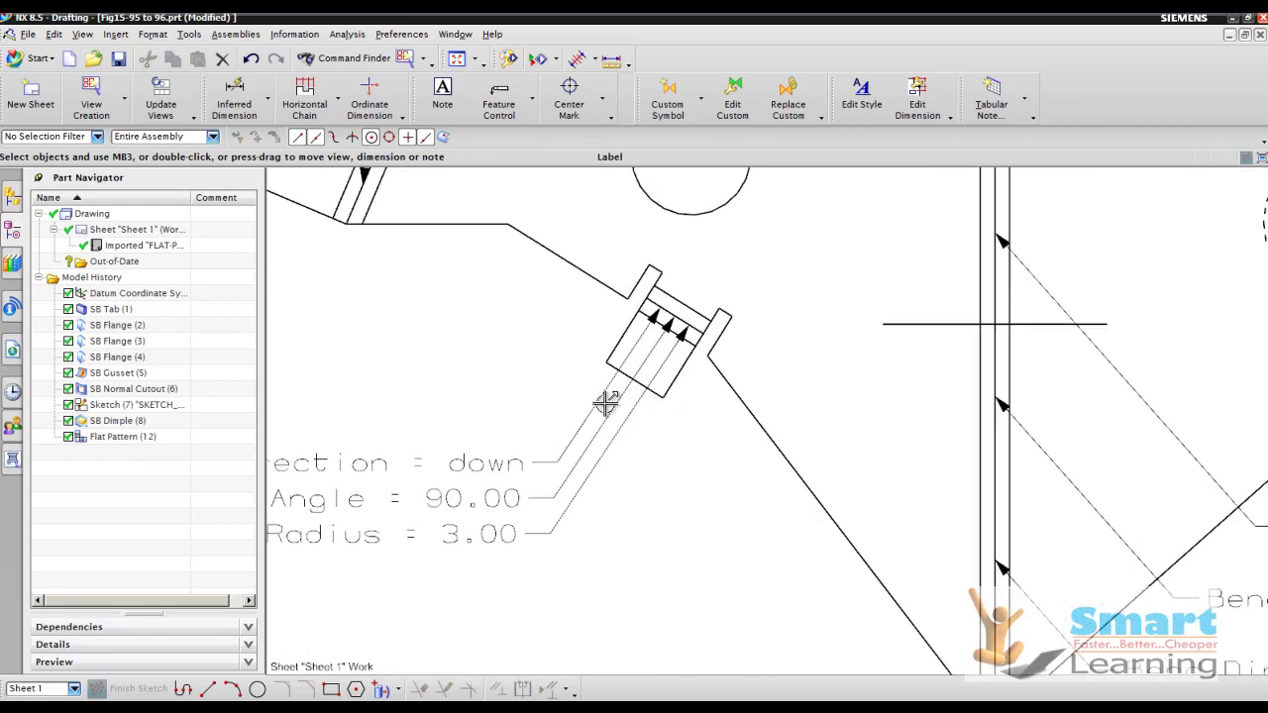
scroll(607, 404, "down", 2)
scroll(991, 386, "down", 1)
scroll(949, 411, "down", 2)
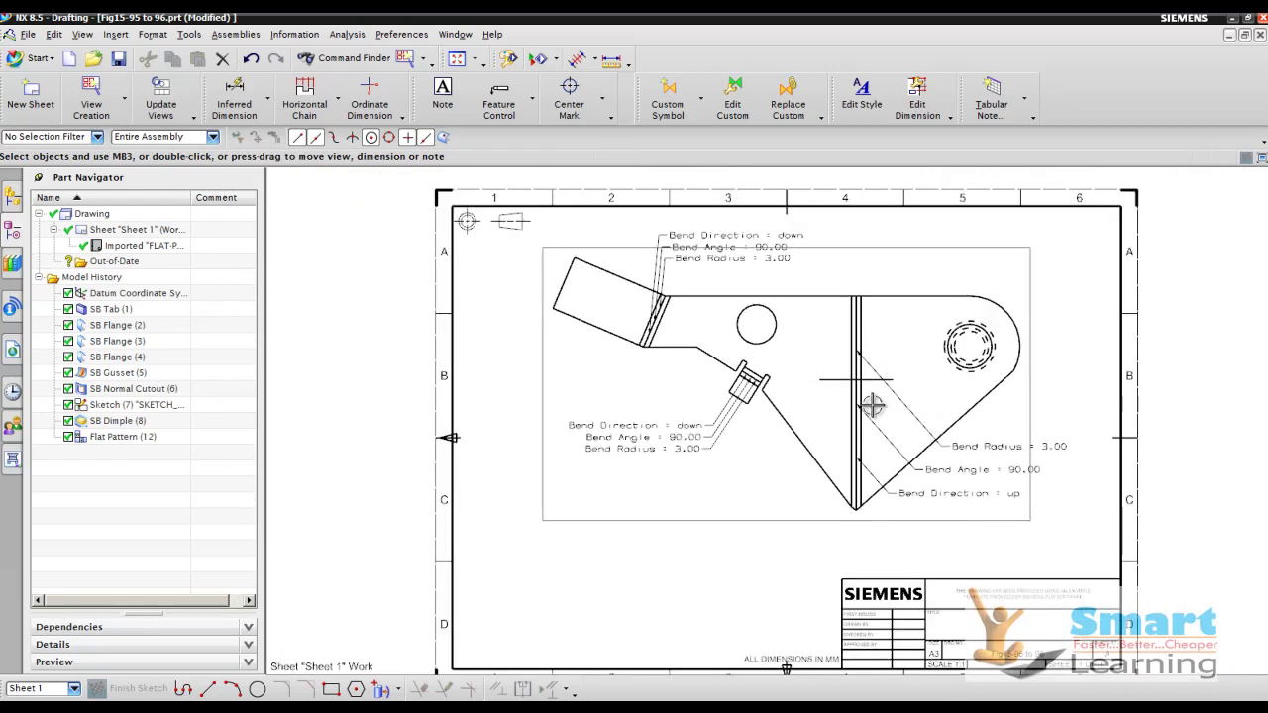
scroll(752, 403, "up", 4)
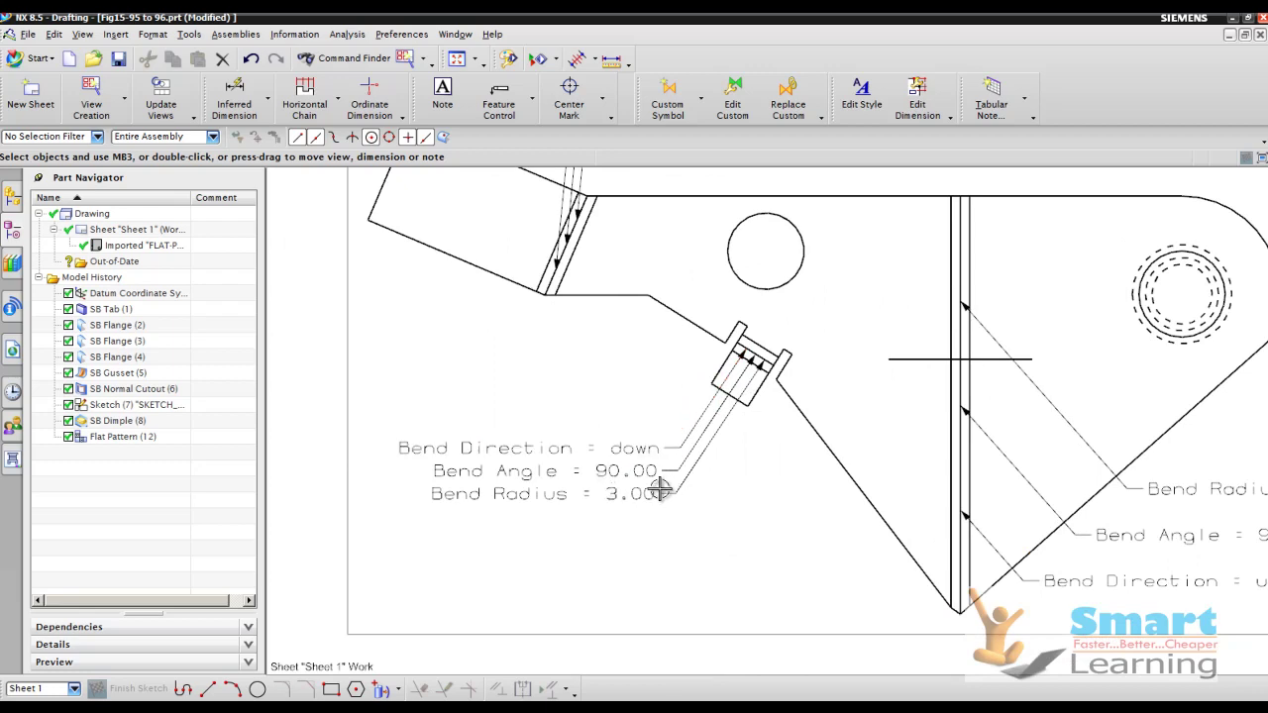
scroll(660, 490, "down", 1)
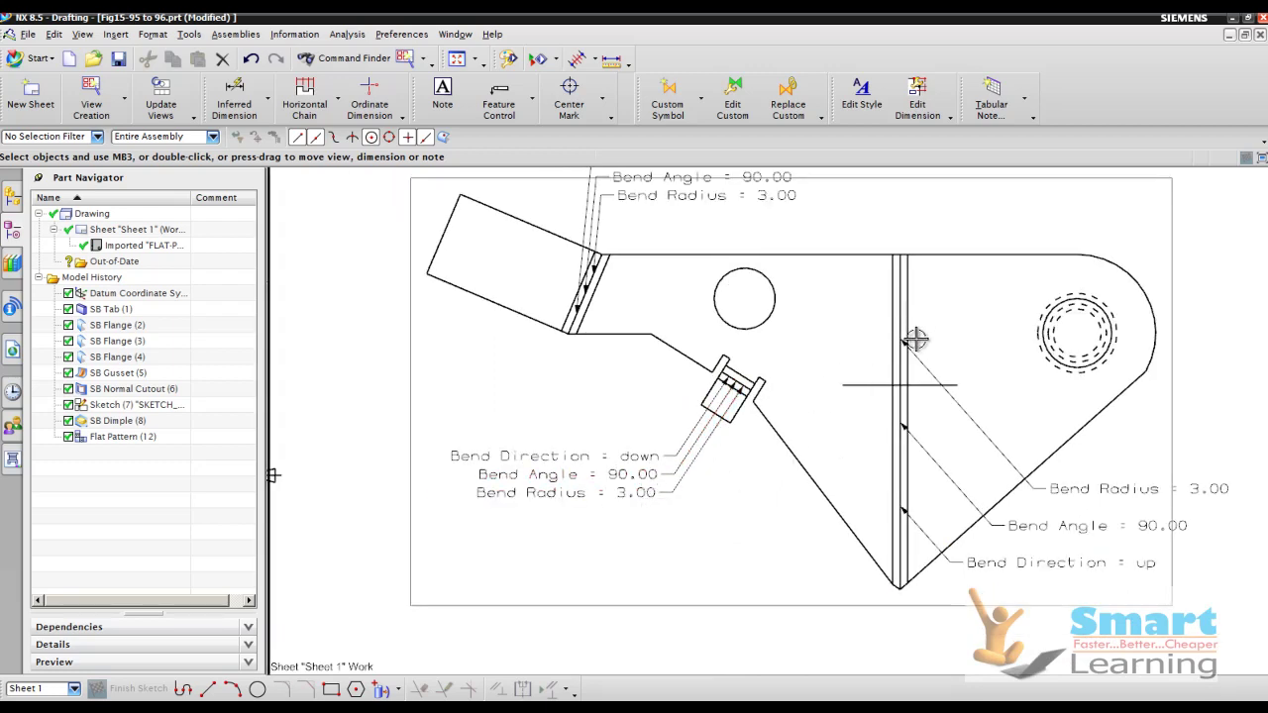
scroll(721, 325, "down", 2)
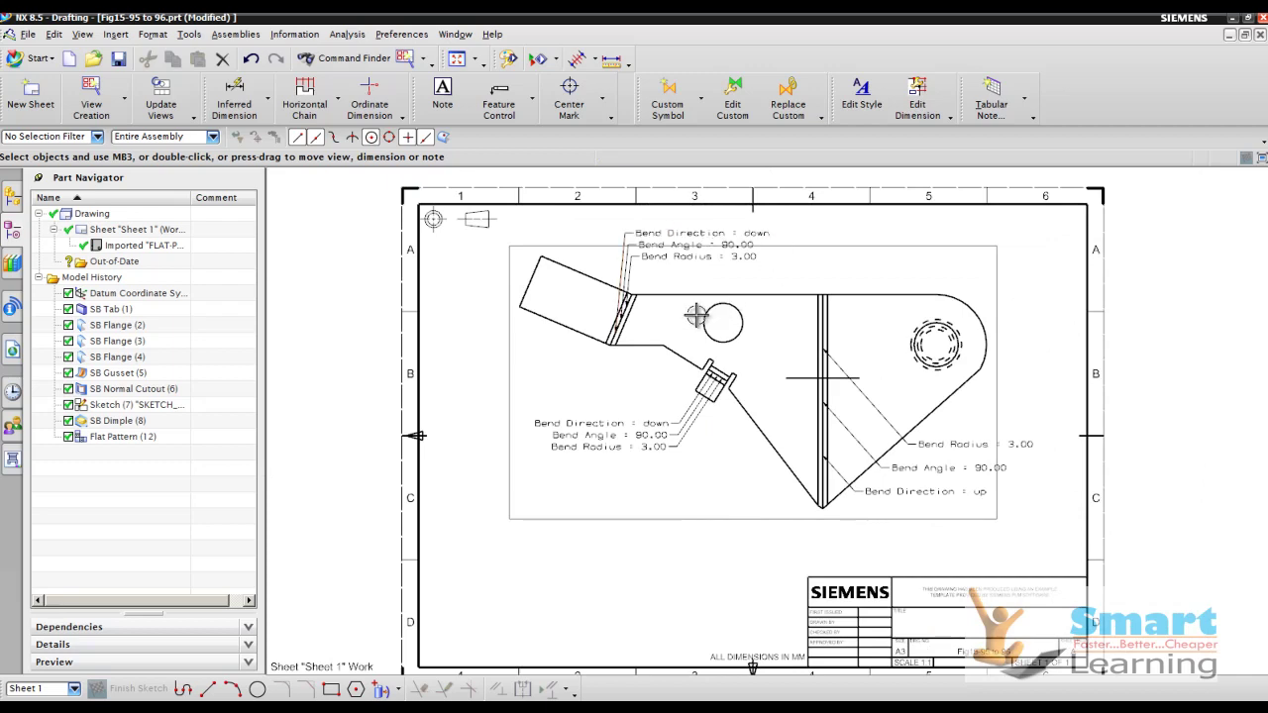
middle_click_drag(478, 435, 441, 408, "shift")
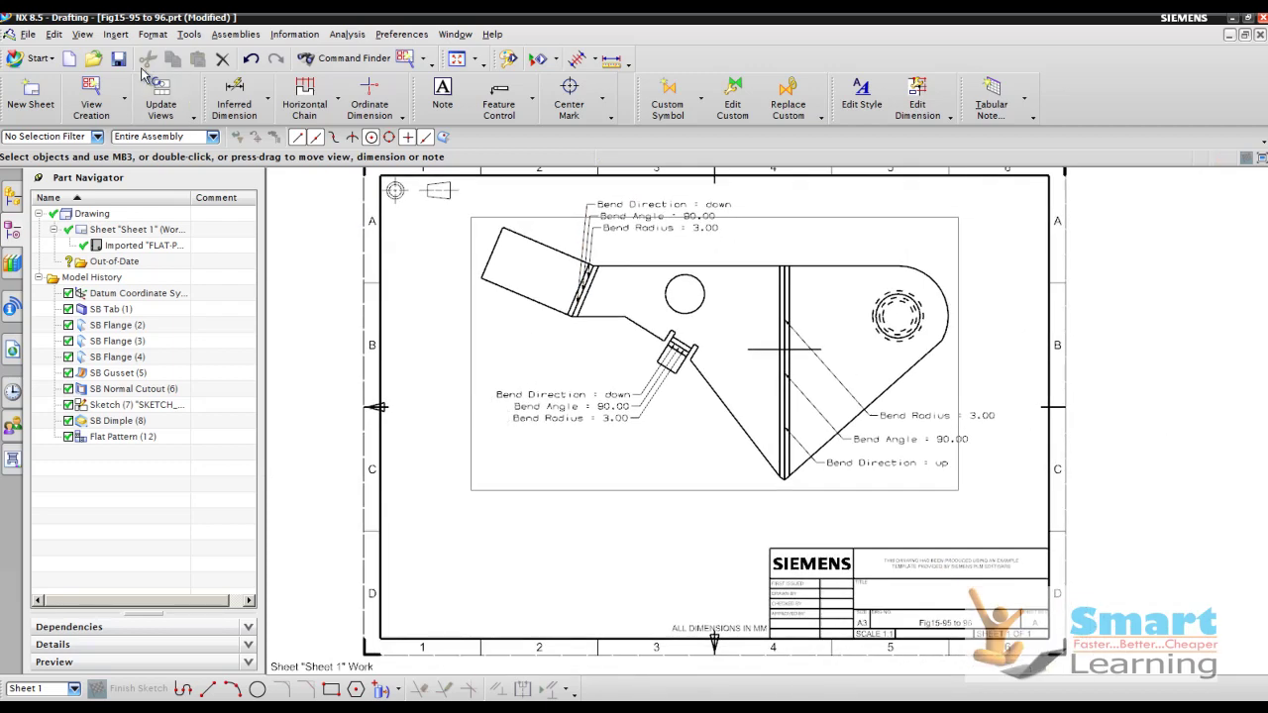
Close all open parts, confirming the modified part.
left_click(28, 34)
mouse_move(55, 91)
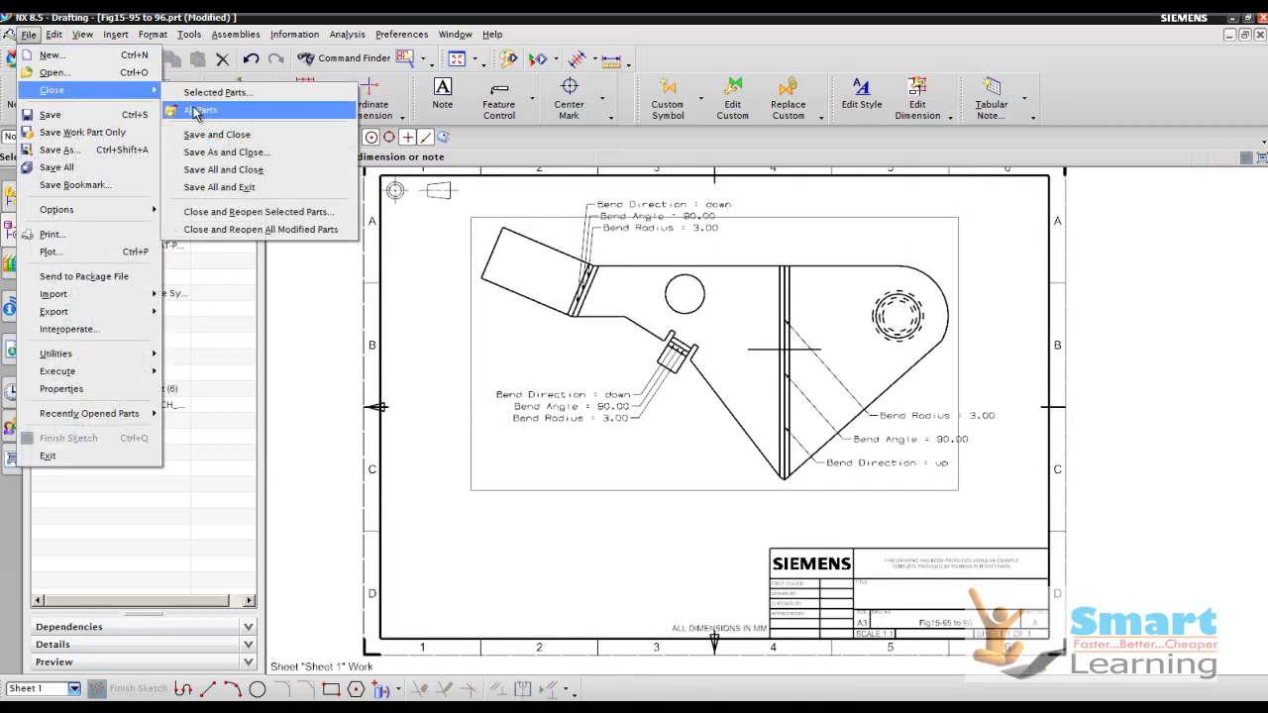
left_click(195, 110)
left_click(659, 393)
Open Fig15-97 to 99.prt and orbit the enclosure slightly.
left_click(85, 69)
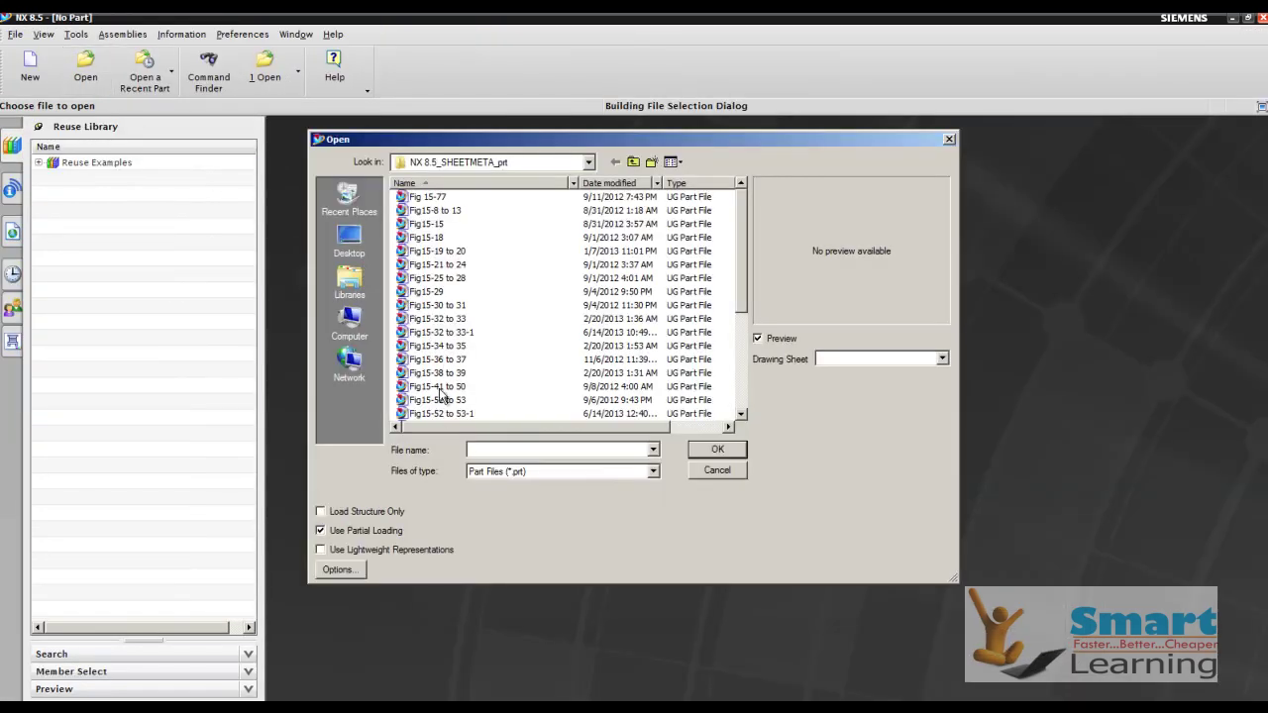
left_click(436, 400)
scroll(436, 406, "down", 5)
left_click(436, 413)
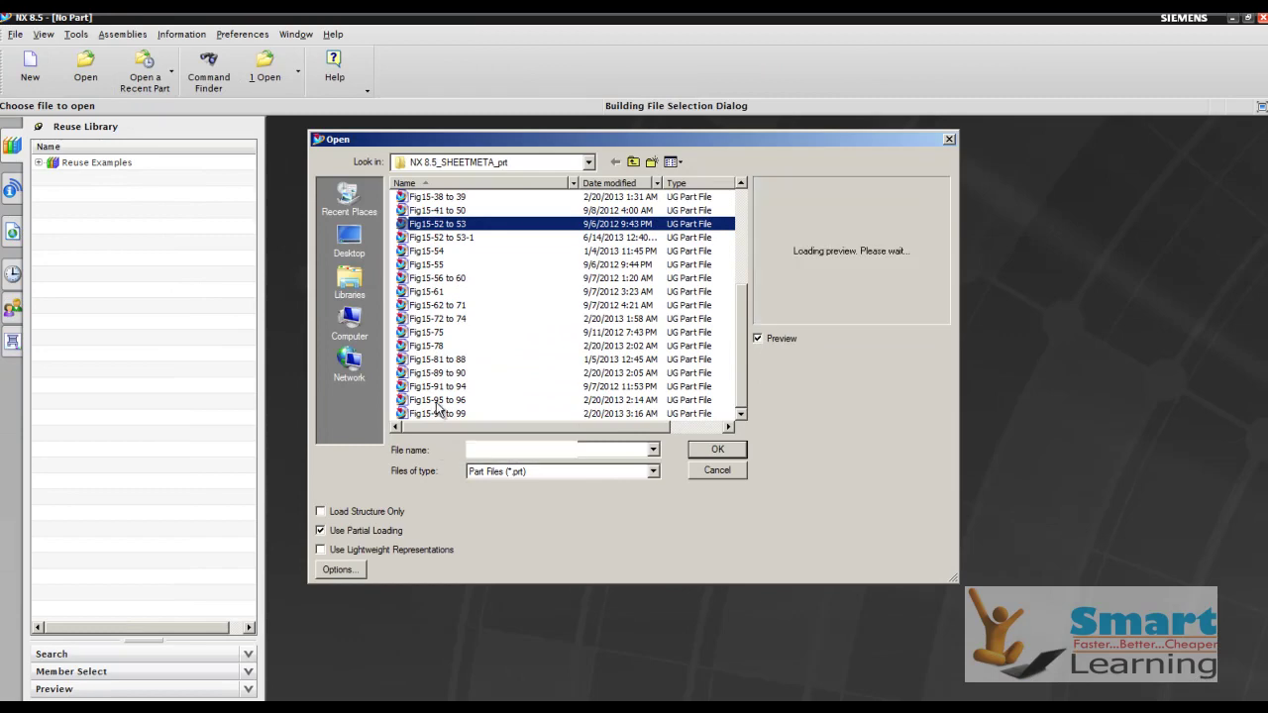
left_click(717, 449)
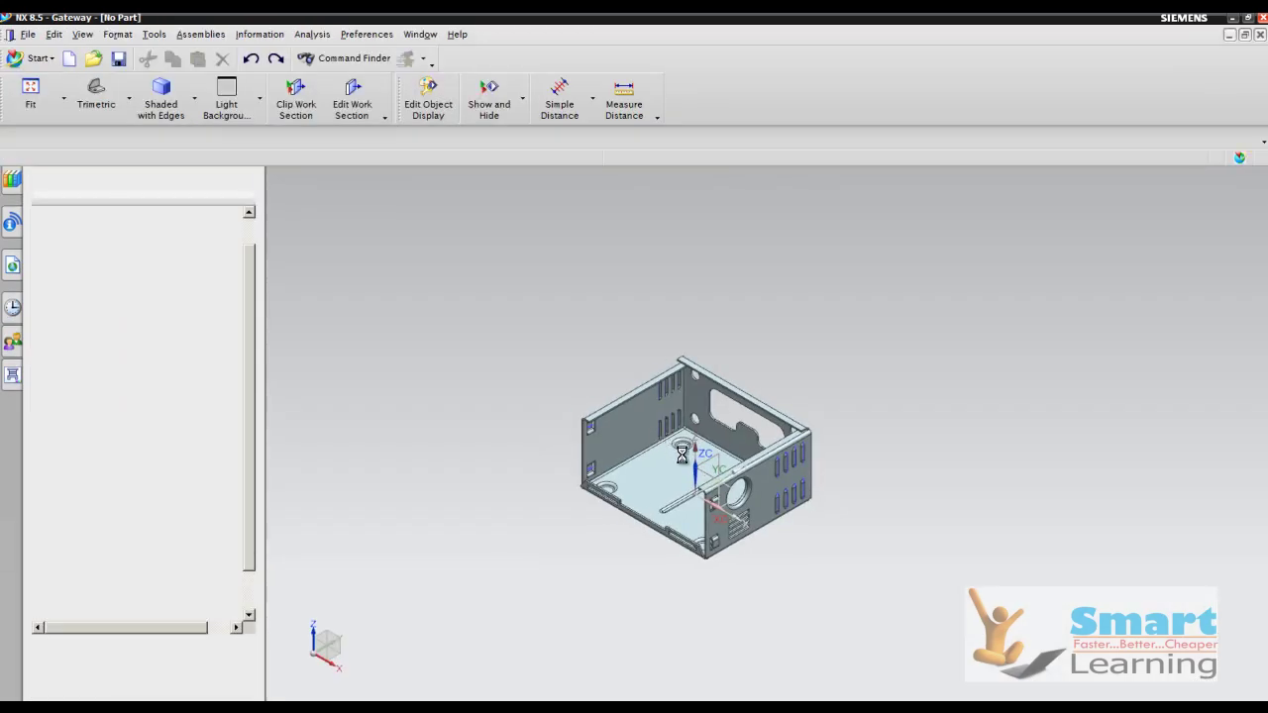
mouse_move(622, 453)
middle_mouse_down()
mouse_move(644, 426)
mouse_move(614, 388)
mouse_move(635, 451)
middle_mouse_up()
Create SB Flat Solid (27) with the base face stationary, then switch it off.
left_click(574, 448)
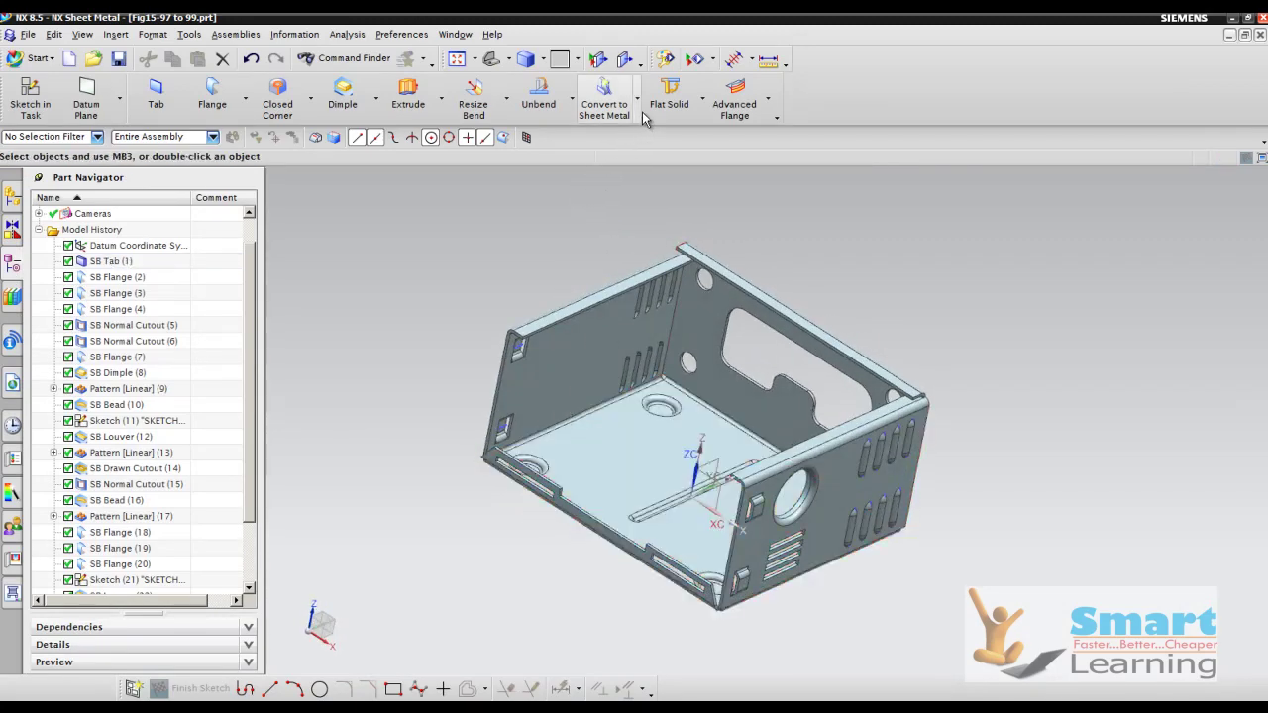
left_click(679, 107)
left_click(646, 465)
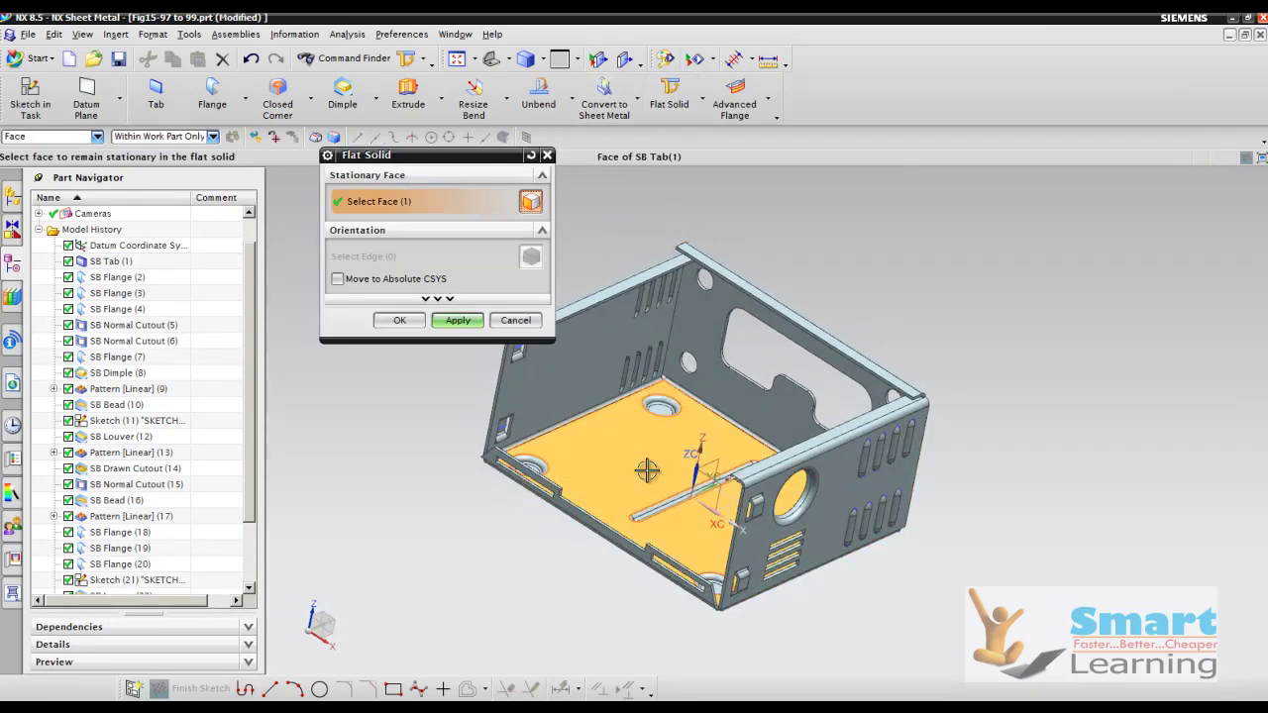
left_click(476, 332)
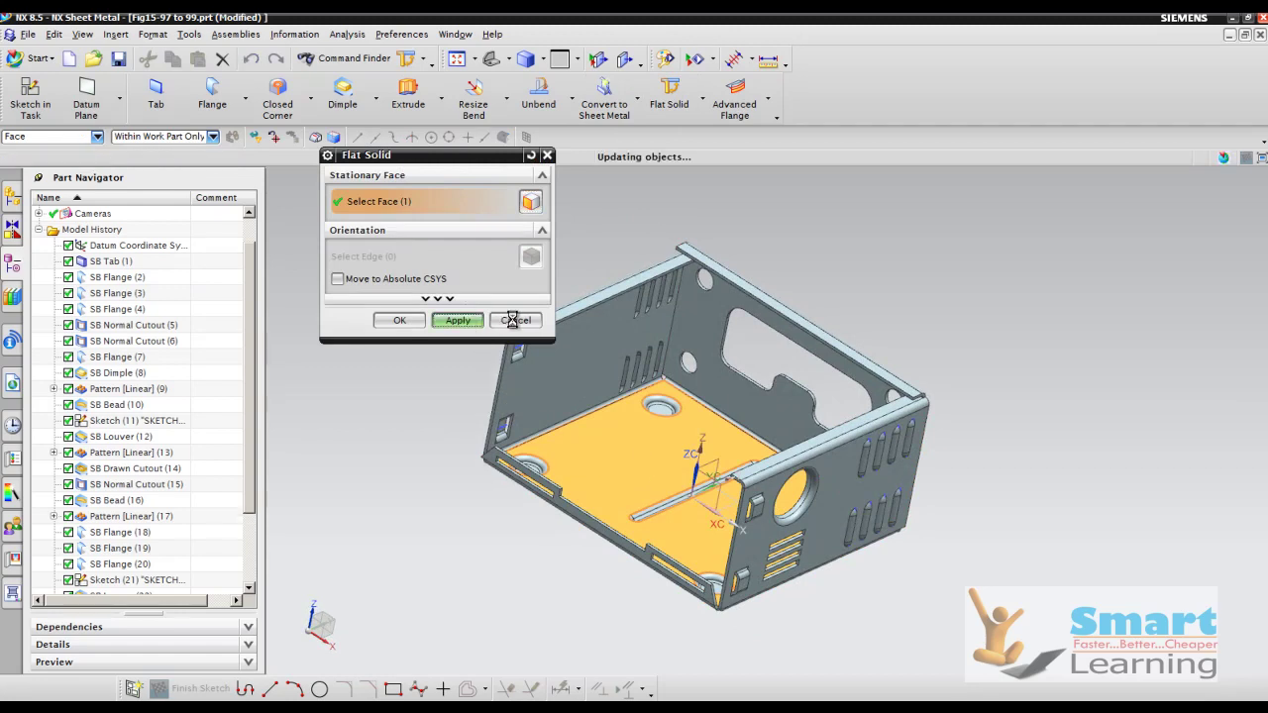
left_click(512, 320)
mouse_move(505, 326)
middle_mouse_down()
mouse_move(554, 297)
mouse_move(506, 330)
middle_mouse_up()
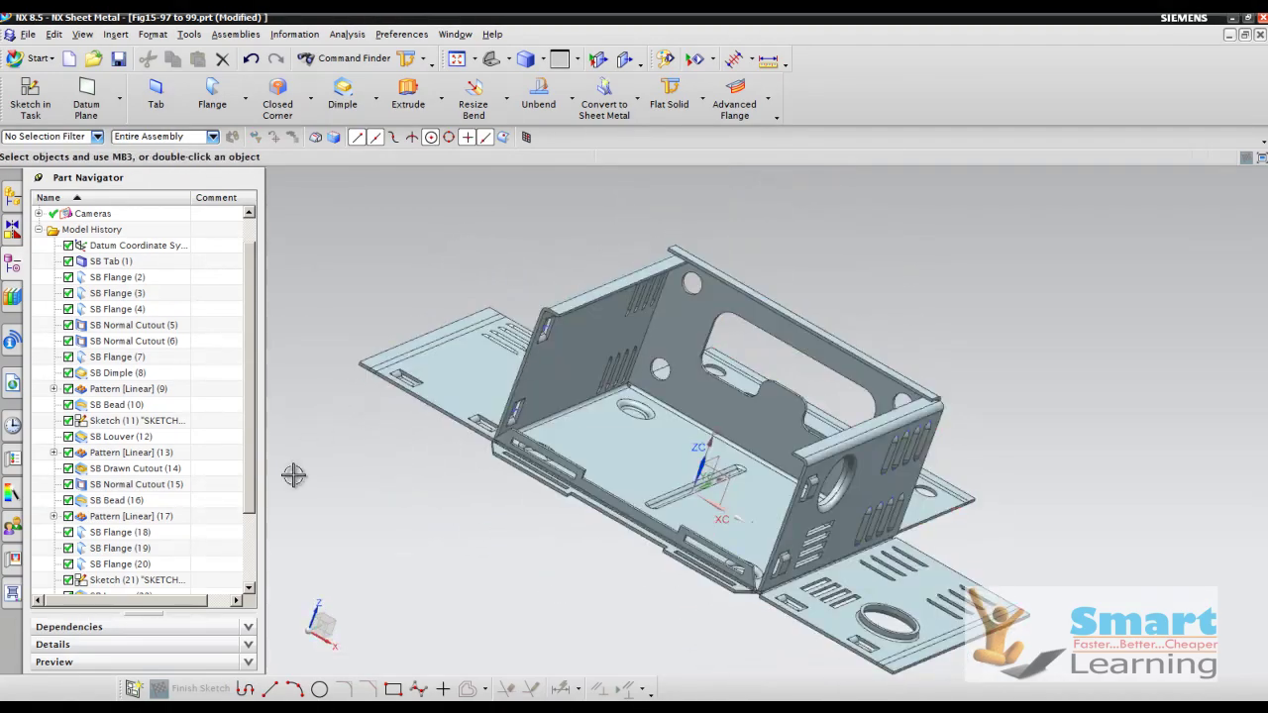
scroll(221, 526, "down", 2)
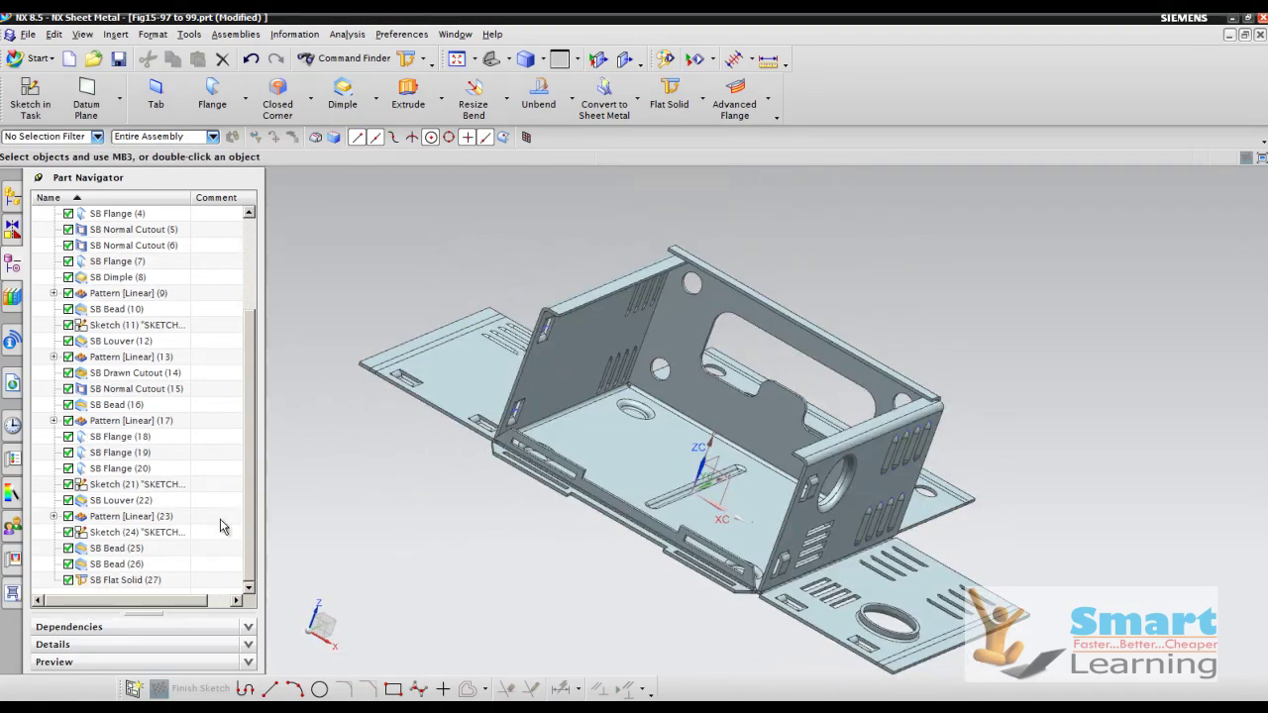
left_click(68, 580)
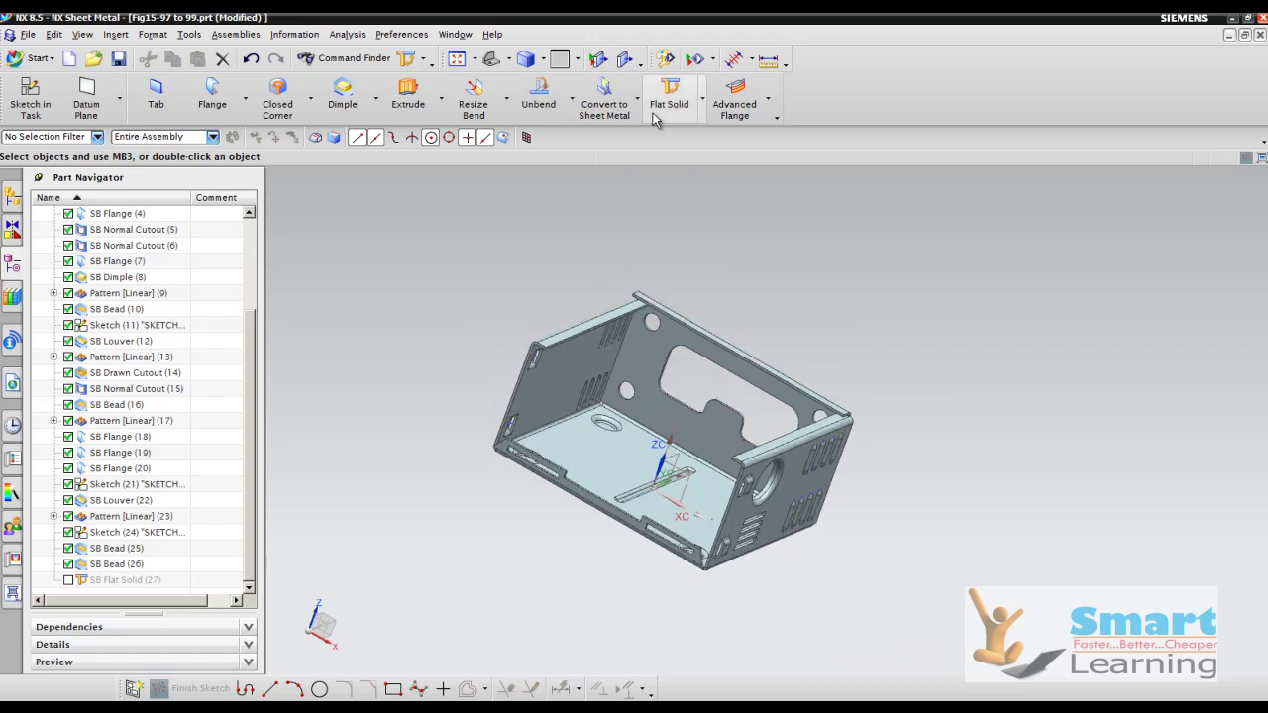
Start Export Flat Pattern and cancel it without exporting.
left_click(702, 100)
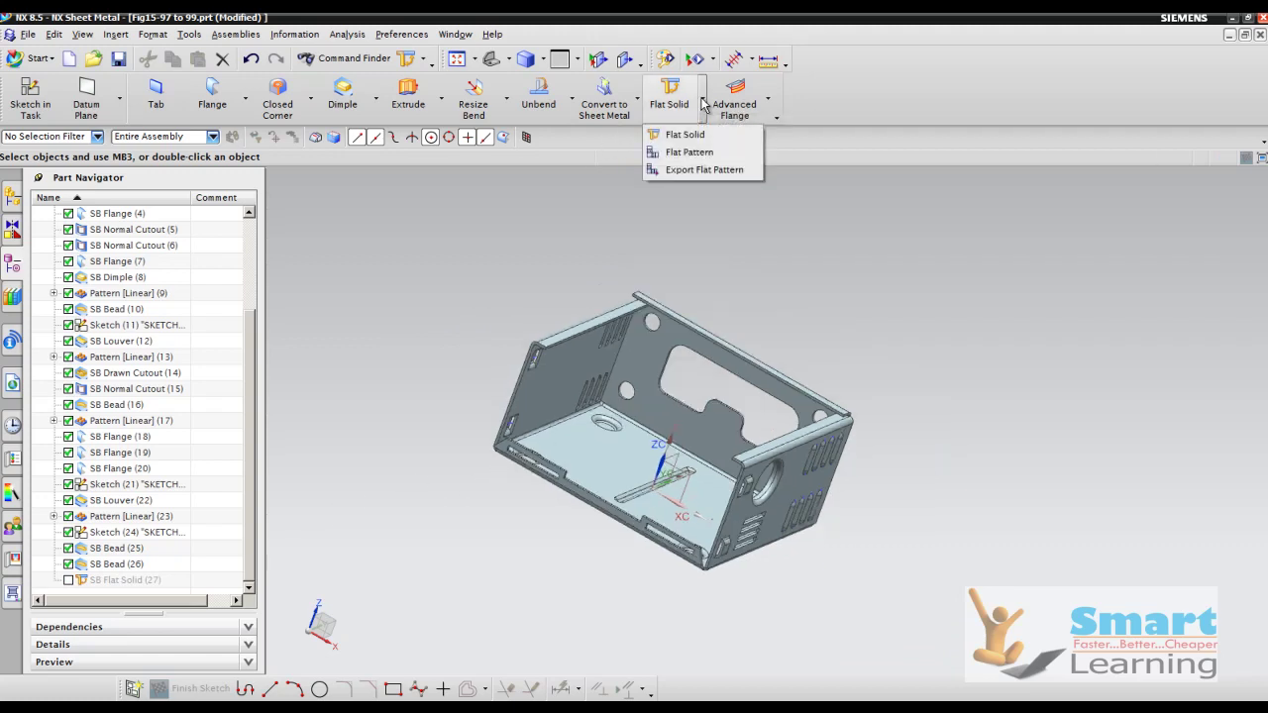
left_click(690, 171)
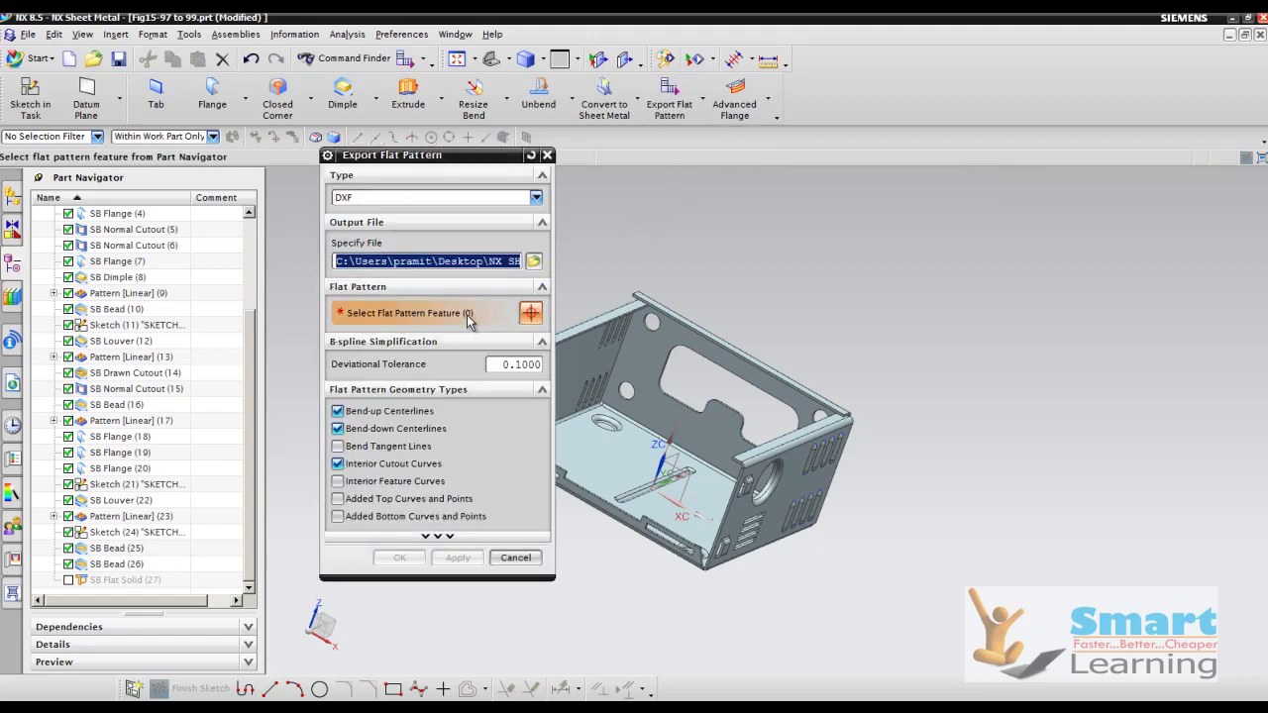
left_click(515, 557)
Create Flat Pattern (29) with the base face as the upward face.
left_click(702, 99)
left_click(683, 151)
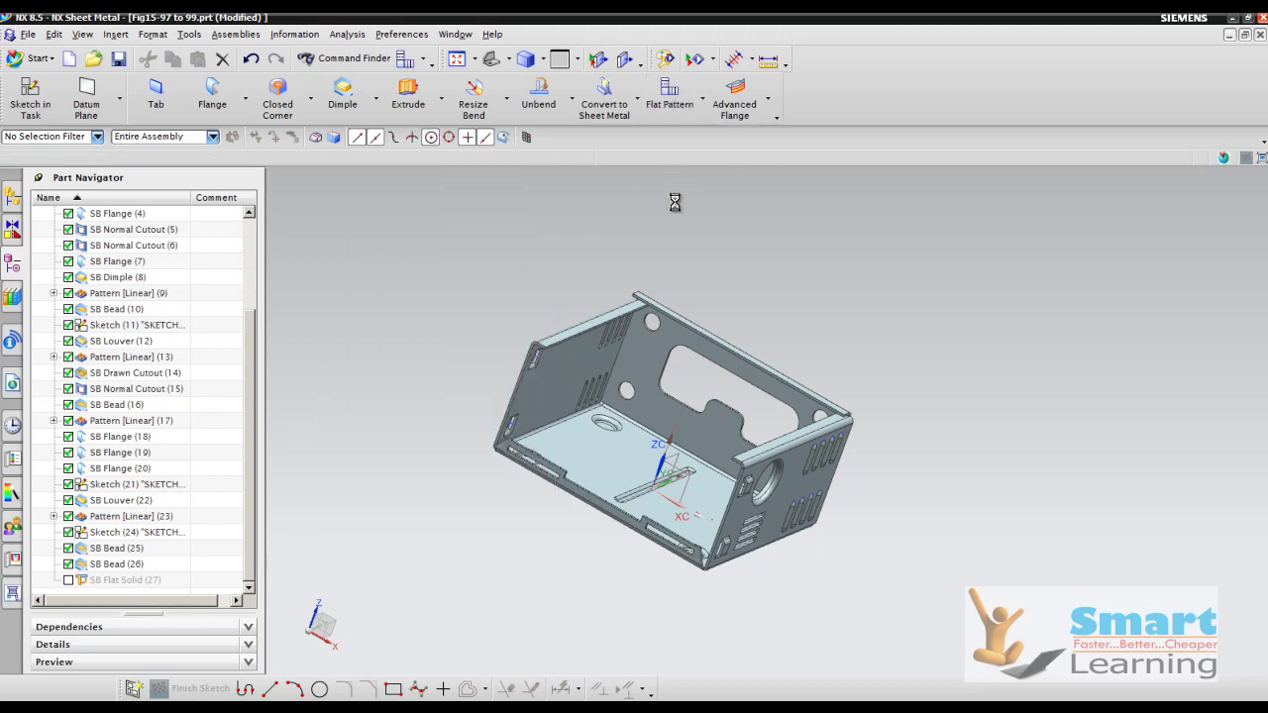
left_click(661, 533)
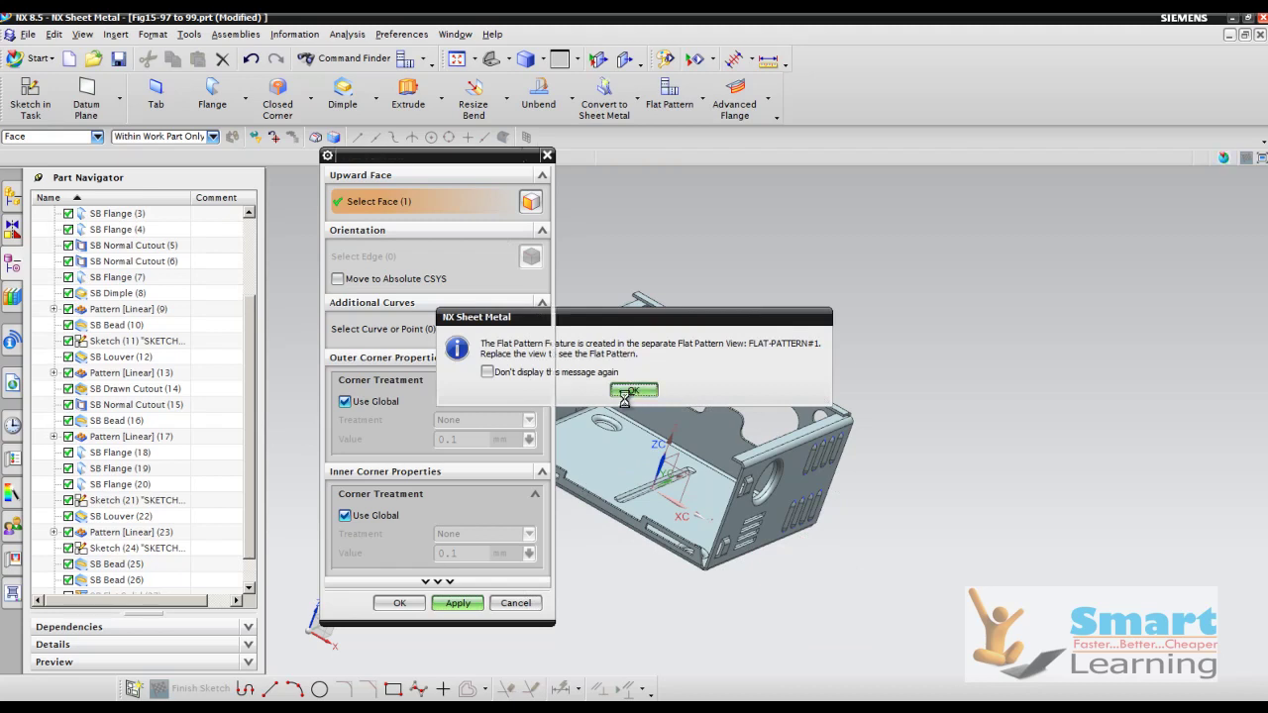
left_click(515, 603)
scroll(249, 511, "down", 1)
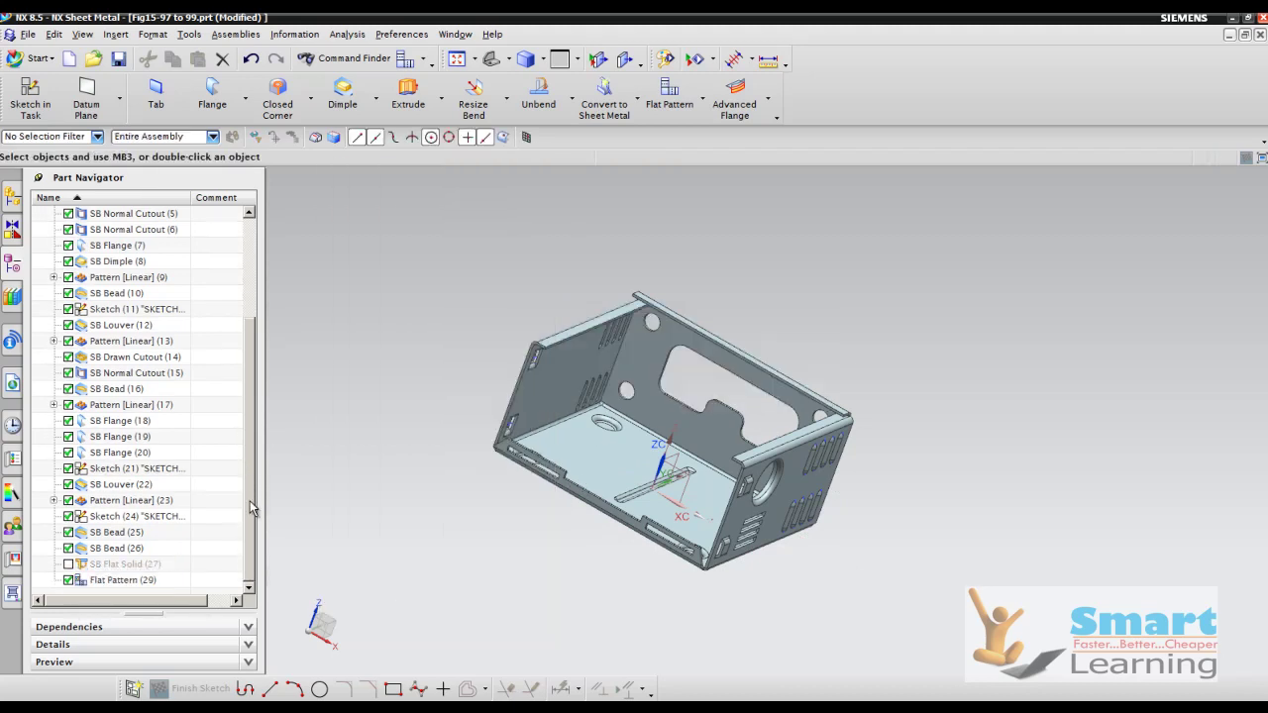
Choose Flat Pattern (29) for export with DXF as the file type.
left_click(703, 99)
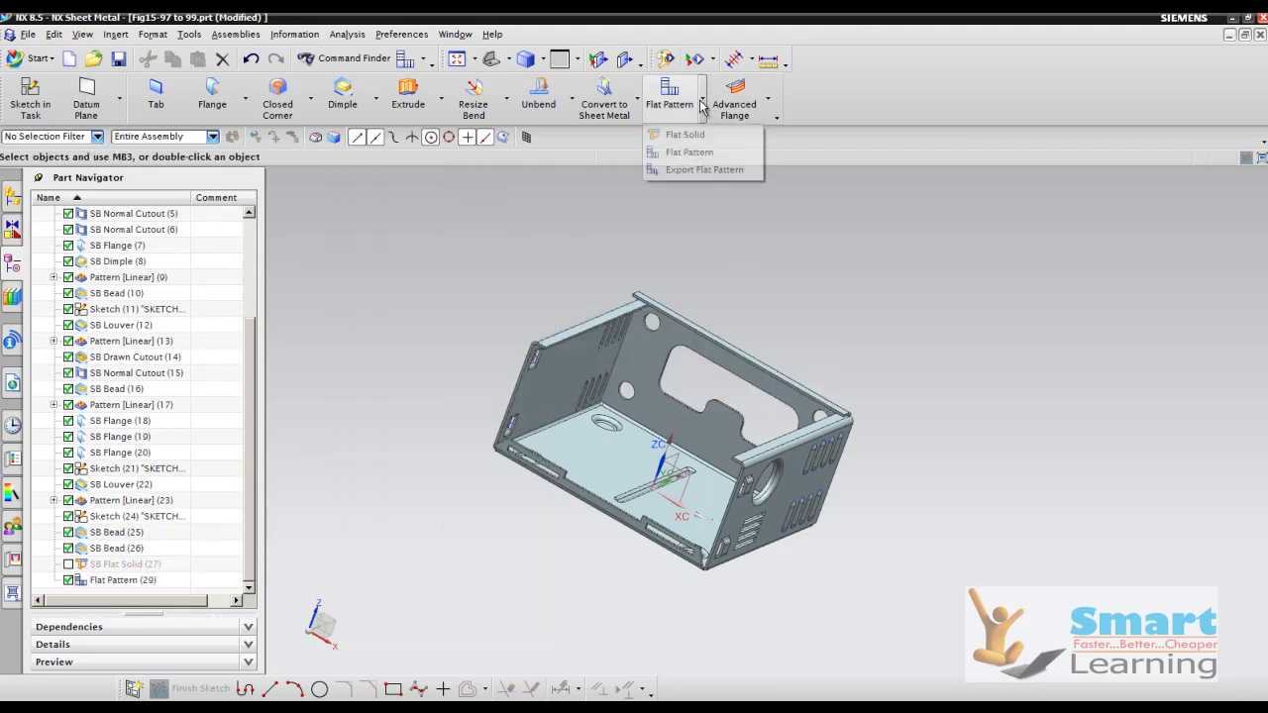
left_click(690, 170)
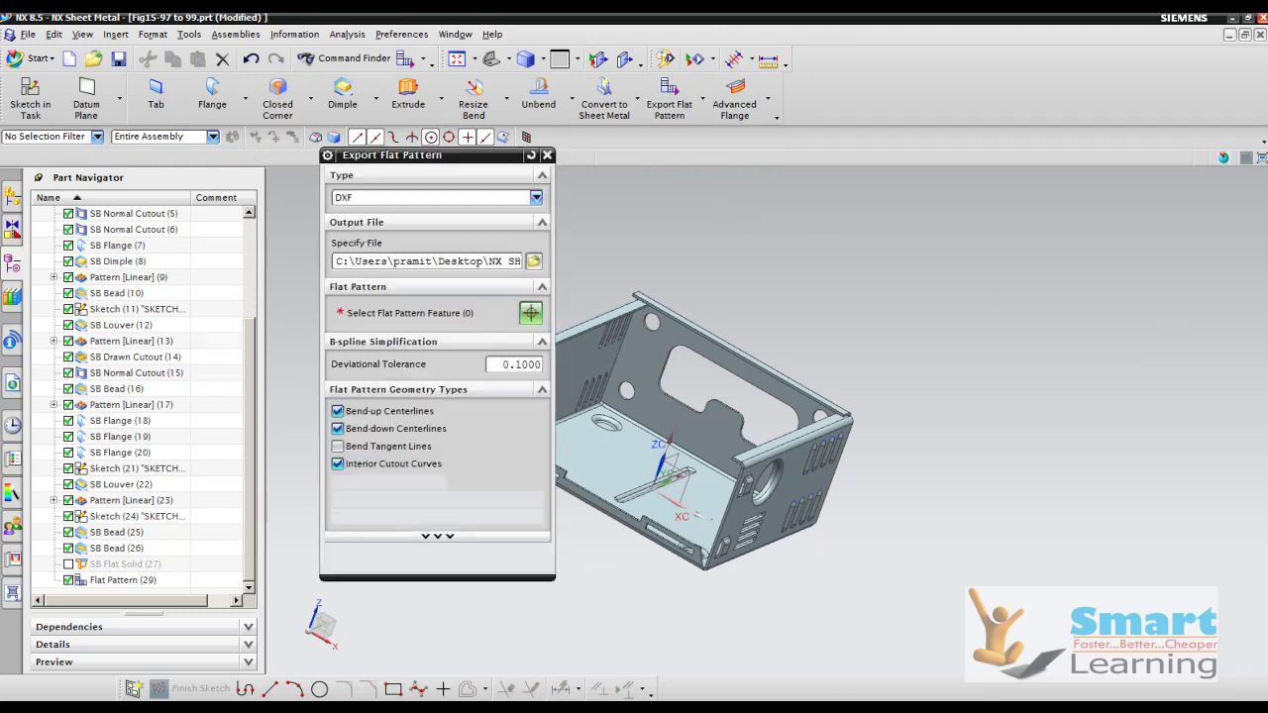
left_click(108, 581)
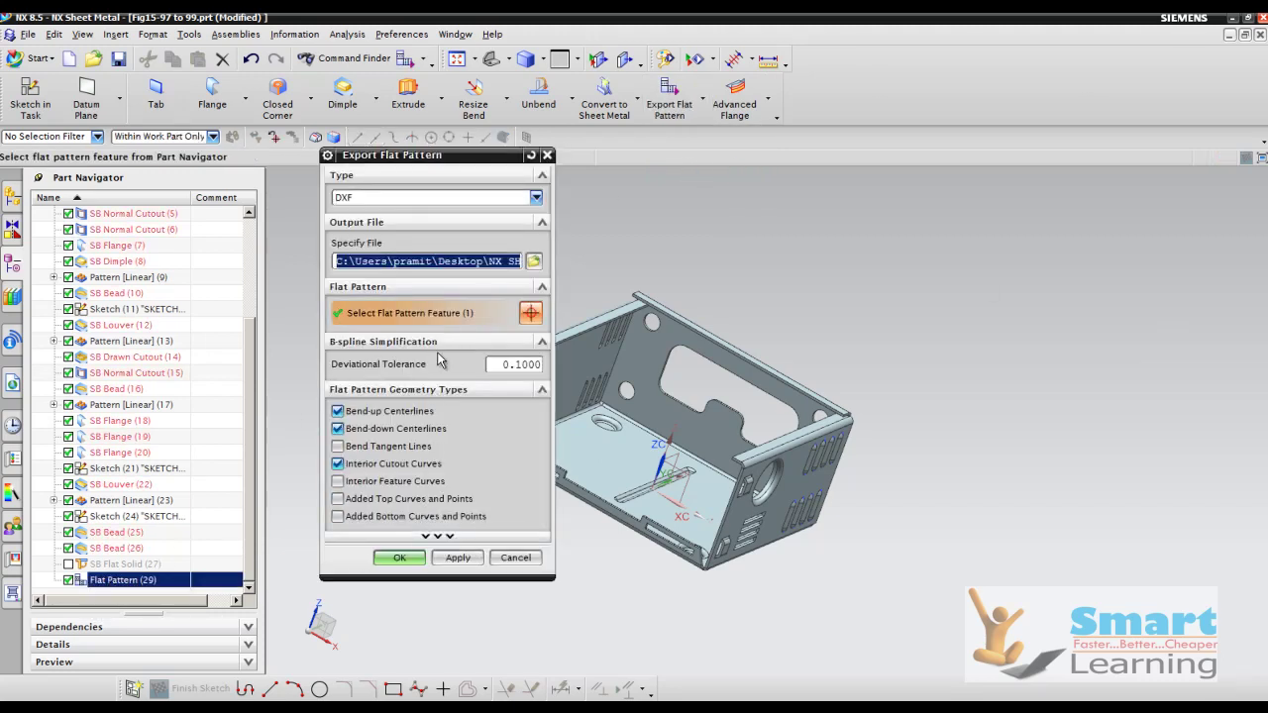
left_click(377, 199)
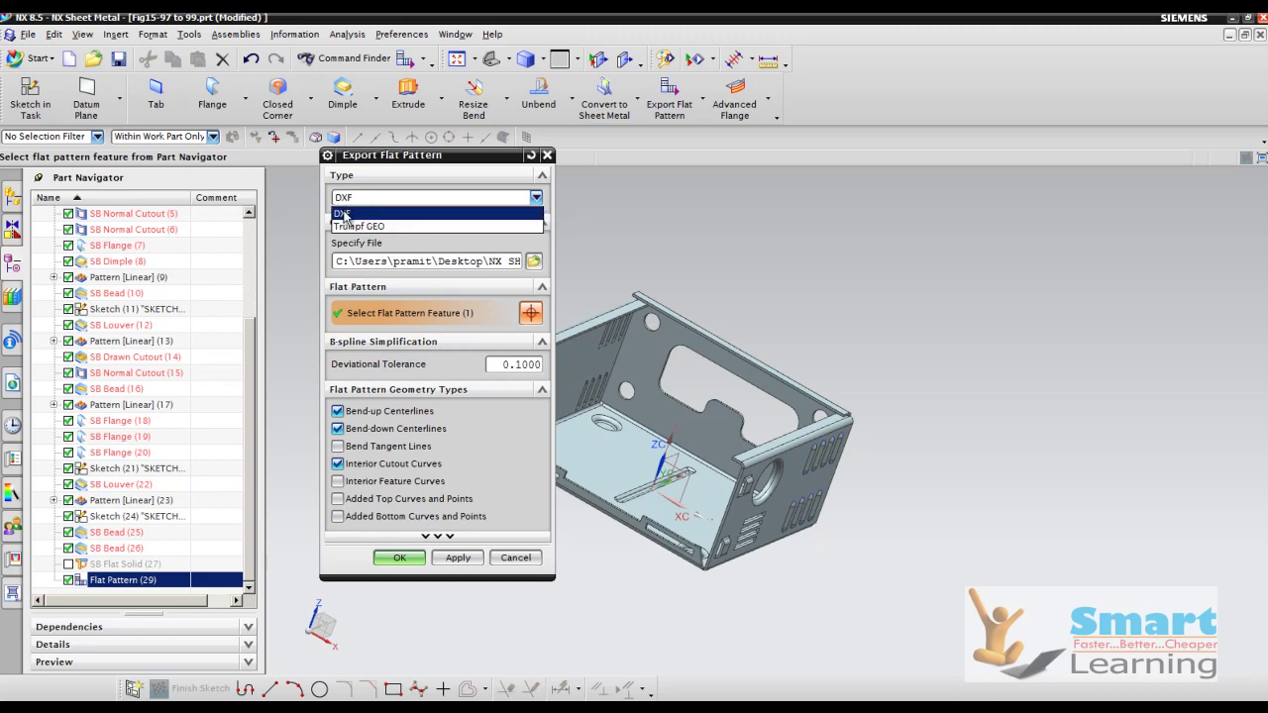
left_click(343, 214)
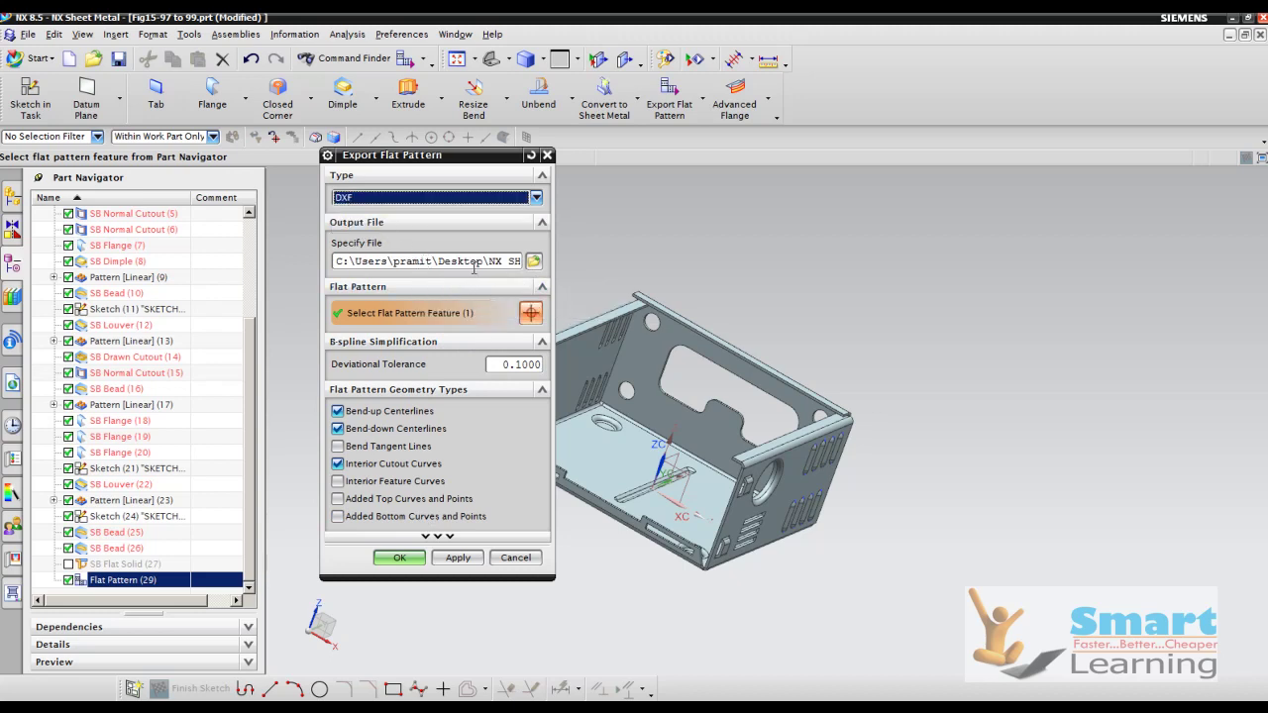
left_click_drag(475, 262, 552, 262)
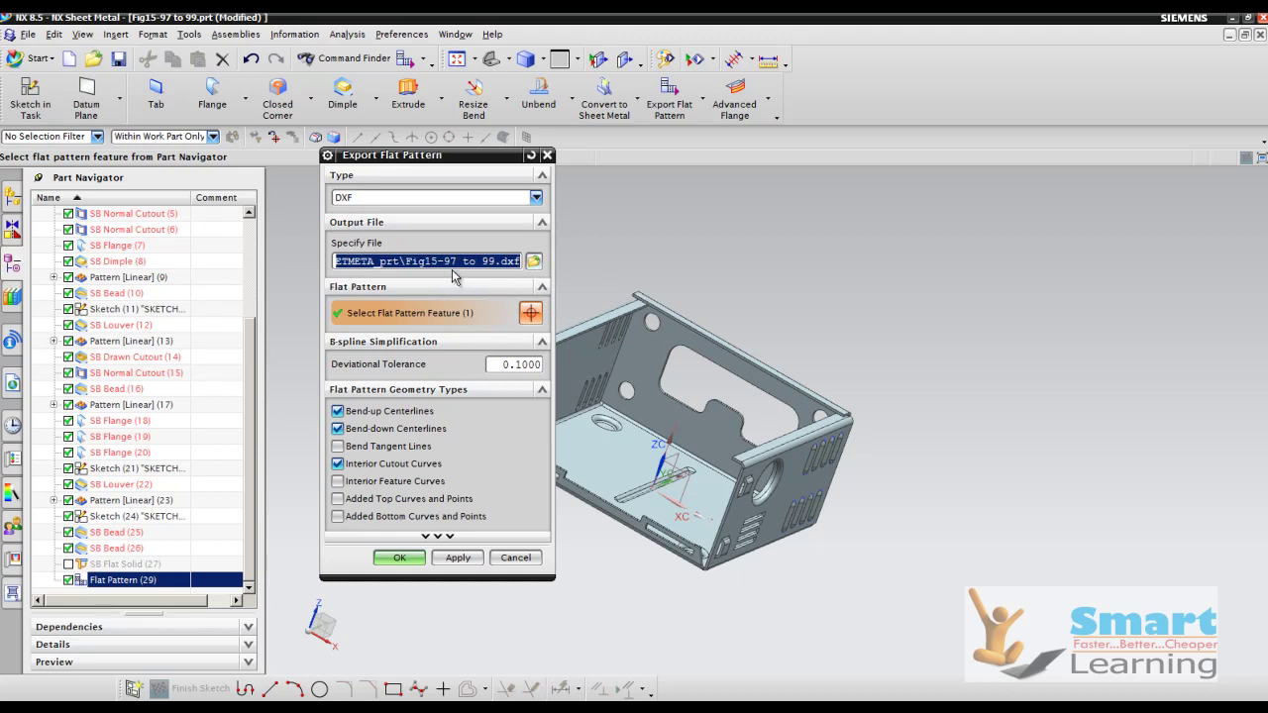
Include bend tangent lines, interior features, and added top and bottom curves, then export.
left_click(401, 558)
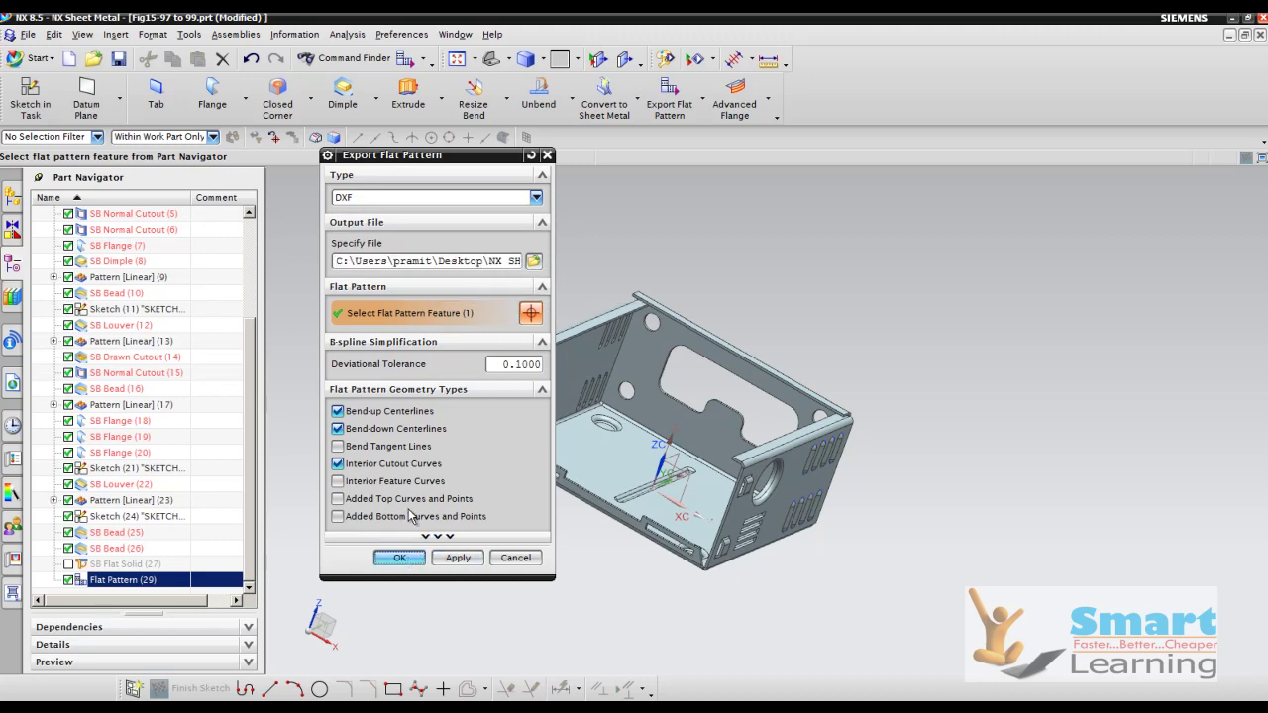
left_click(349, 450)
left_click(337, 481)
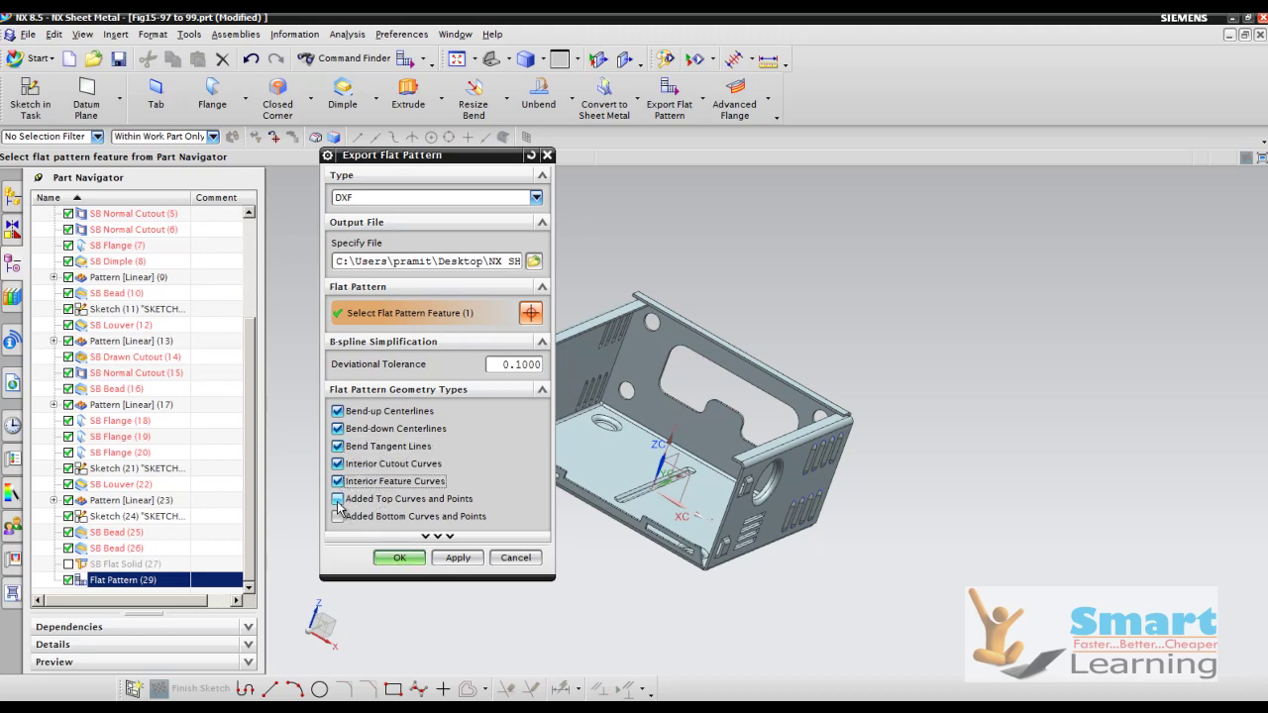
left_click(337, 498)
left_click(338, 516)
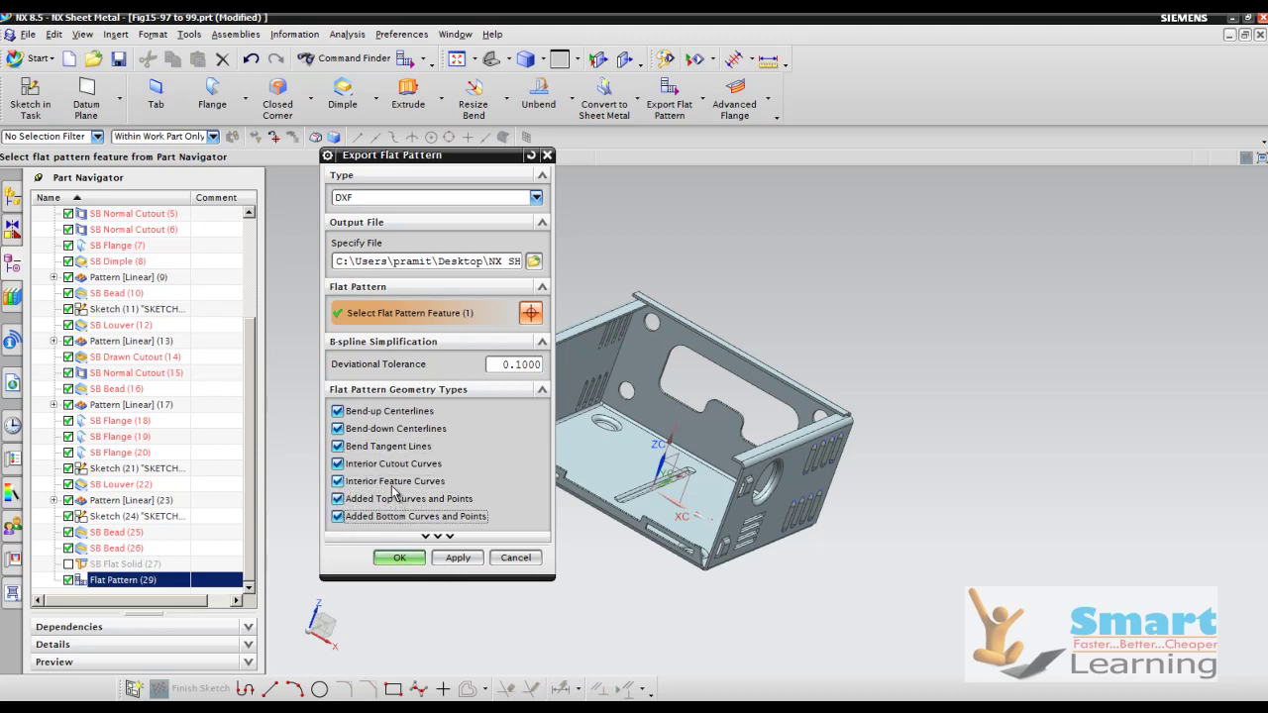
left_click(403, 558)
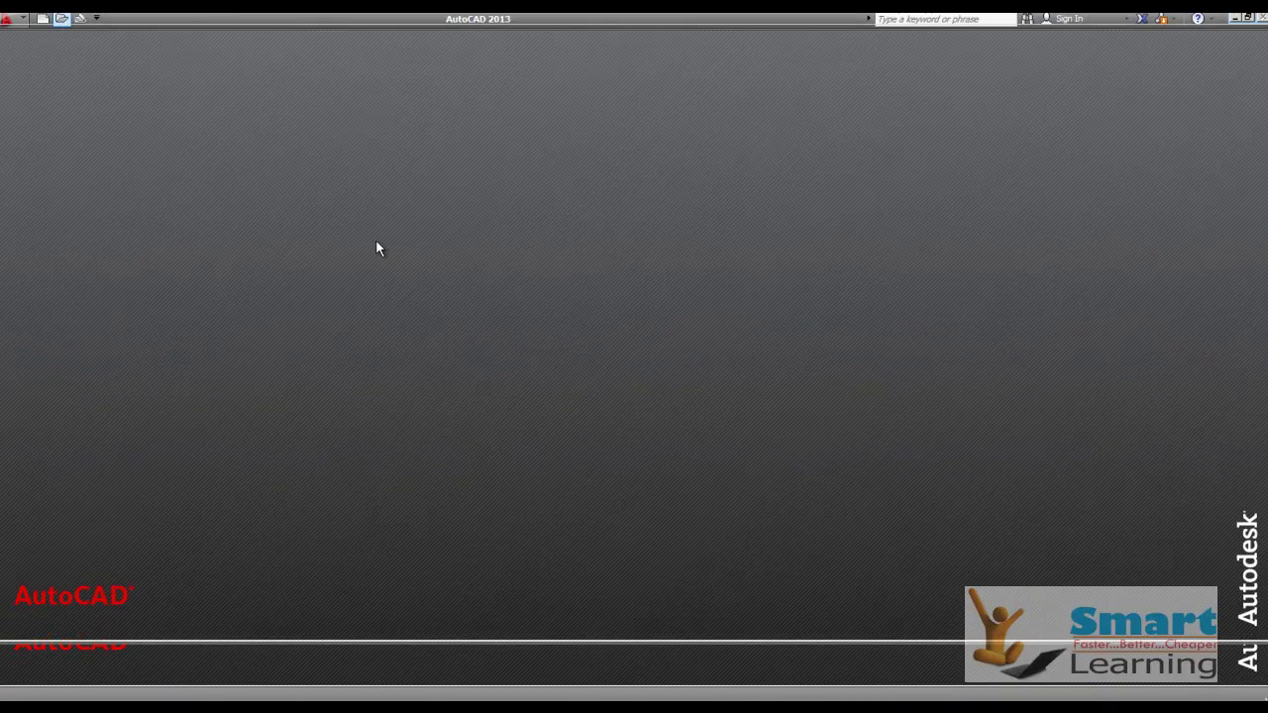
Open Fig15-97 to 99.dxf in AutoCAD.
left_click(771, 244)
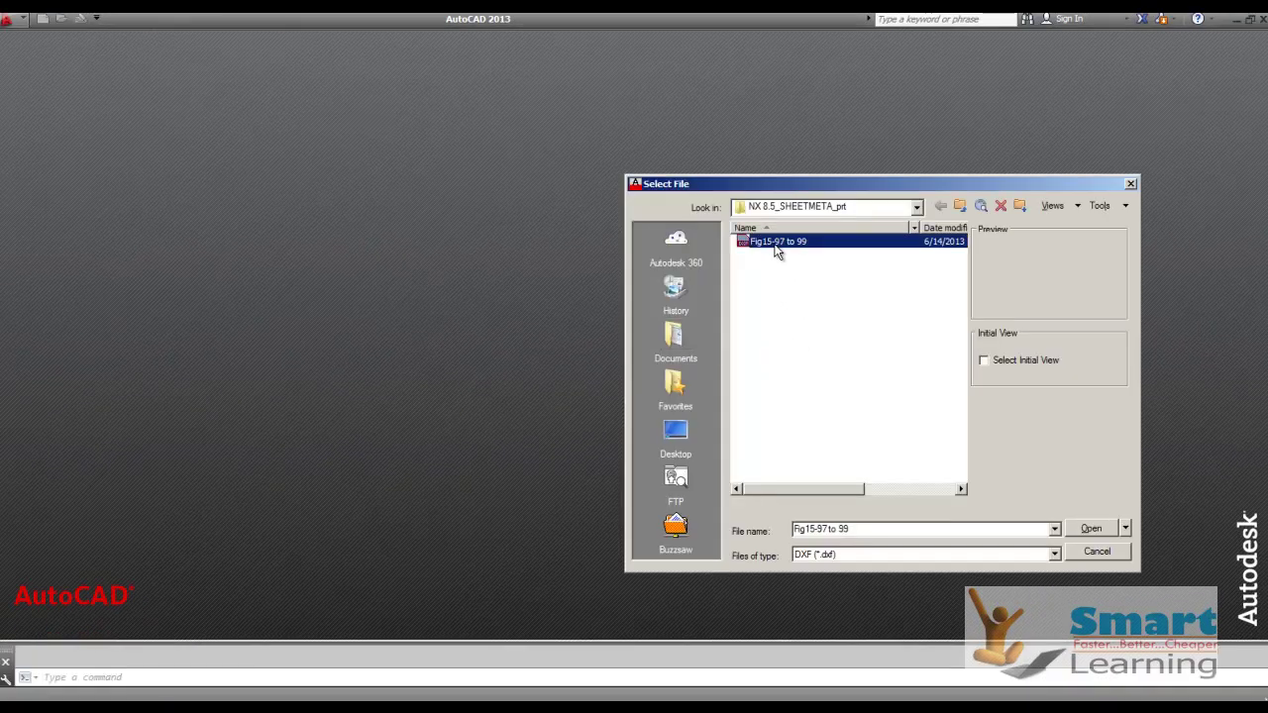
left_click(1095, 530)
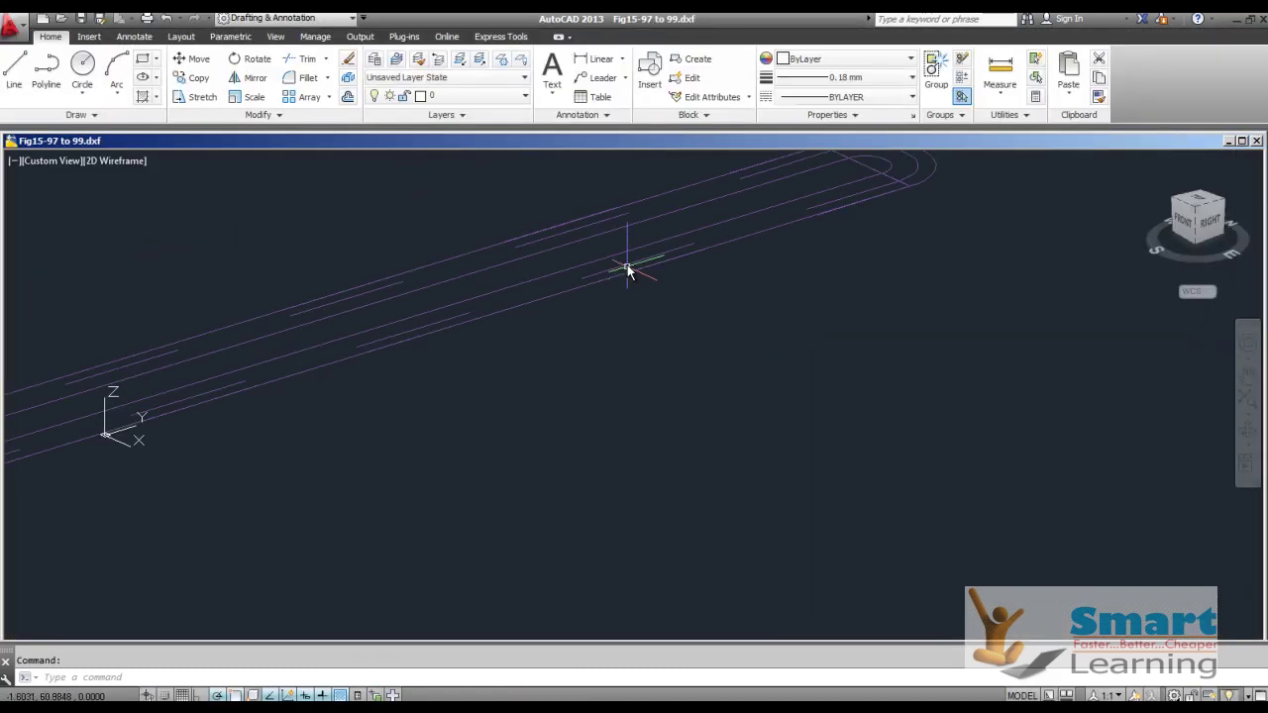
Switch the drawing to the Top view and adjust the zoom.
right_click(1233, 212)
left_click(1153, 227)
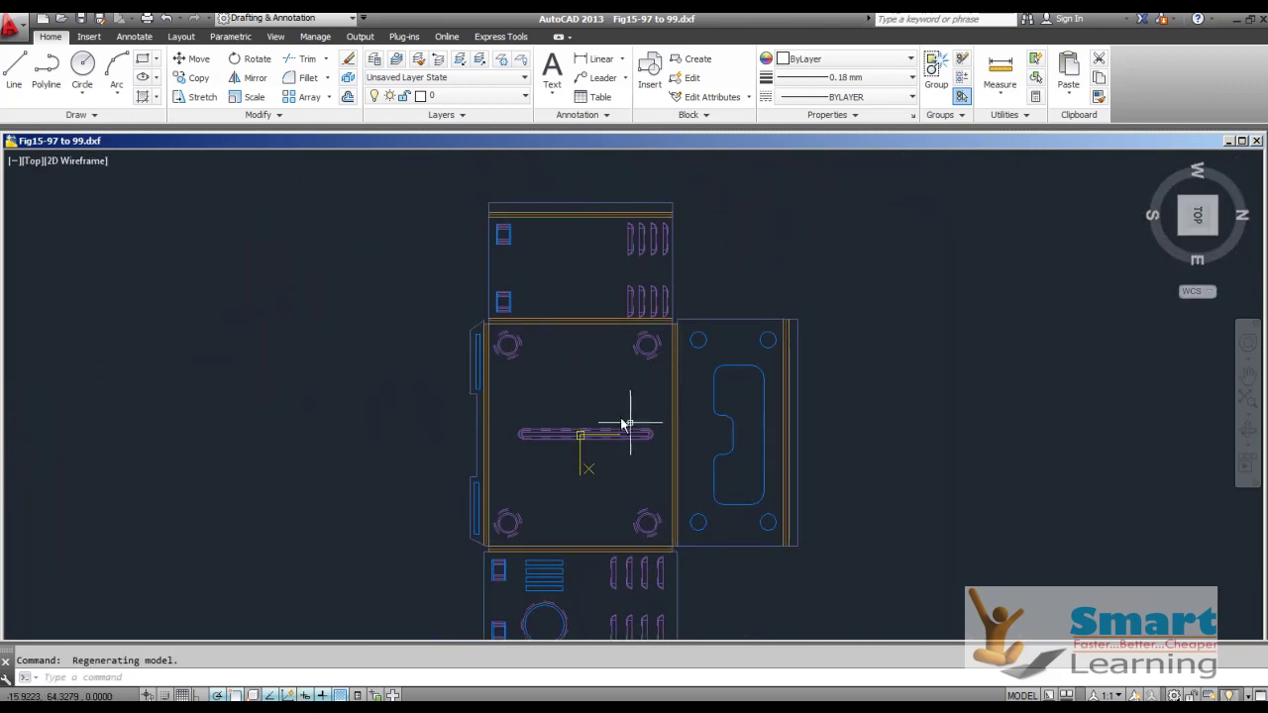
scroll(590, 369, "up", 2)
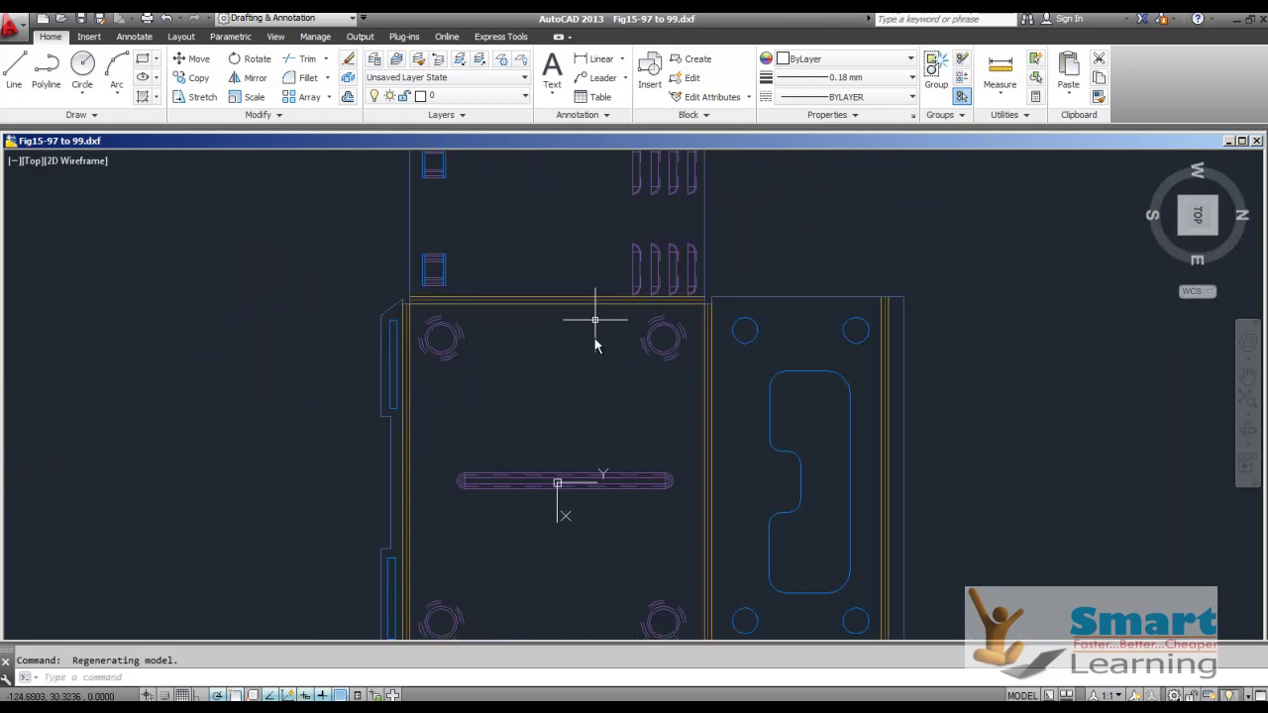
scroll(597, 344, "up", 4)
scroll(587, 368, "down", 4)
scroll(586, 369, "down", 1)
scroll(617, 311, "up", 1)
Window-select the left edge, top edge, circles, slots and right-edge lines to confirm editability.
left_click(487, 365)
left_click(458, 392)
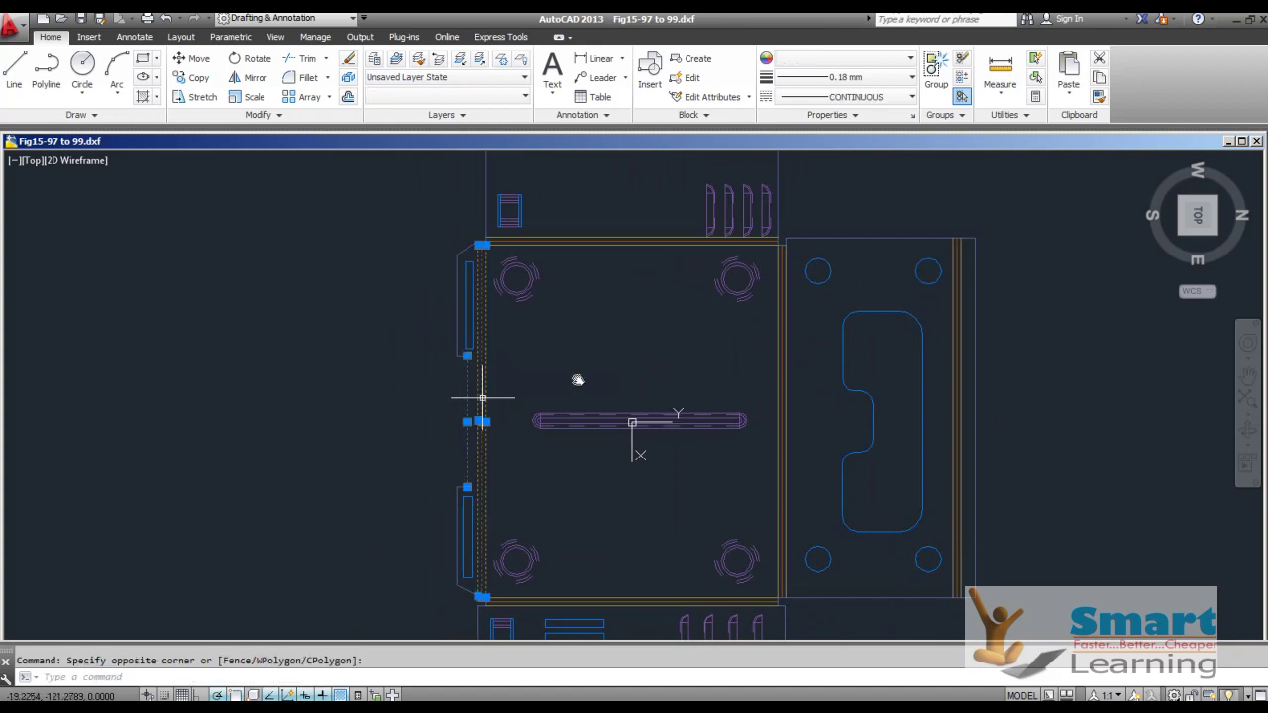
left_click(693, 238)
left_click(660, 247)
left_click(842, 241)
left_click(759, 316)
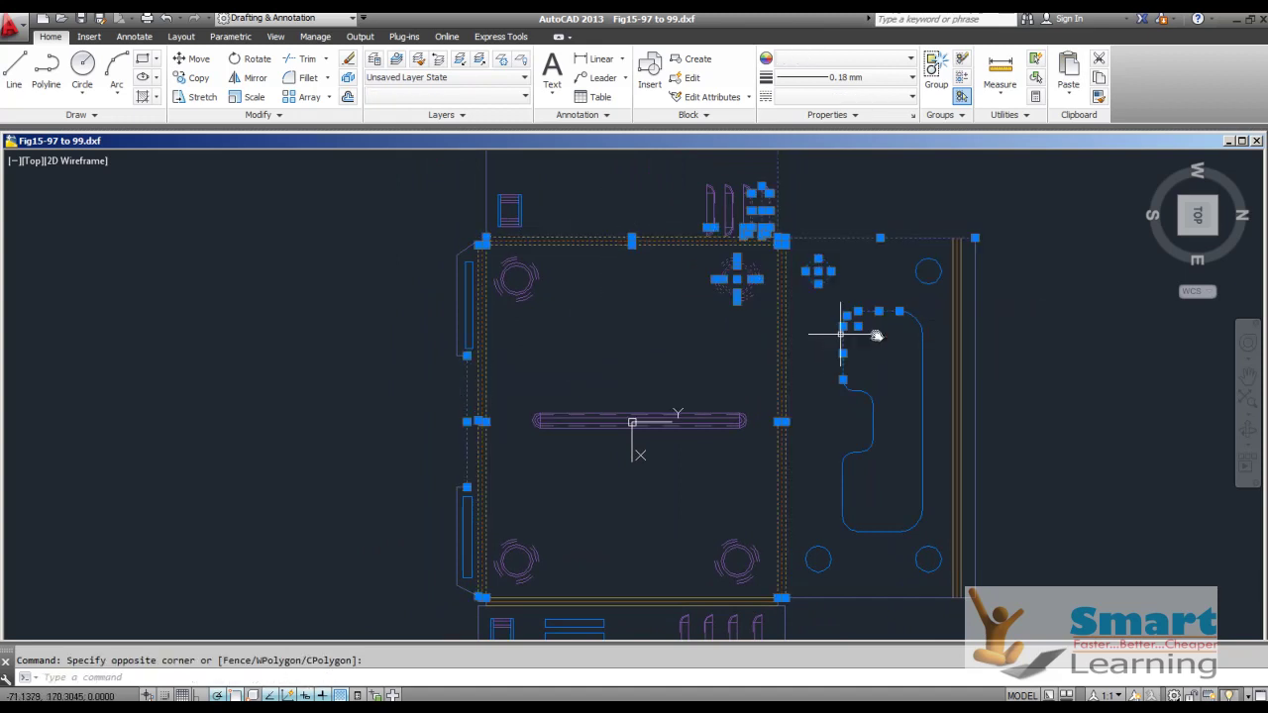
left_click(979, 317)
left_click(843, 413)
Pan and zoom across the flat pattern and clear the selection.
scroll(690, 398, "down", 3)
mouse_move(694, 452)
middle_mouse_down()
mouse_move(657, 382)
mouse_move(555, 574)
middle_mouse_up()
scroll(654, 386, "up", 8)
scroll(650, 390, "down", 5)
scroll(554, 574, "up", 2)
scroll(538, 439, "down", 4)
middle_click_drag(538, 438, 528, 417)
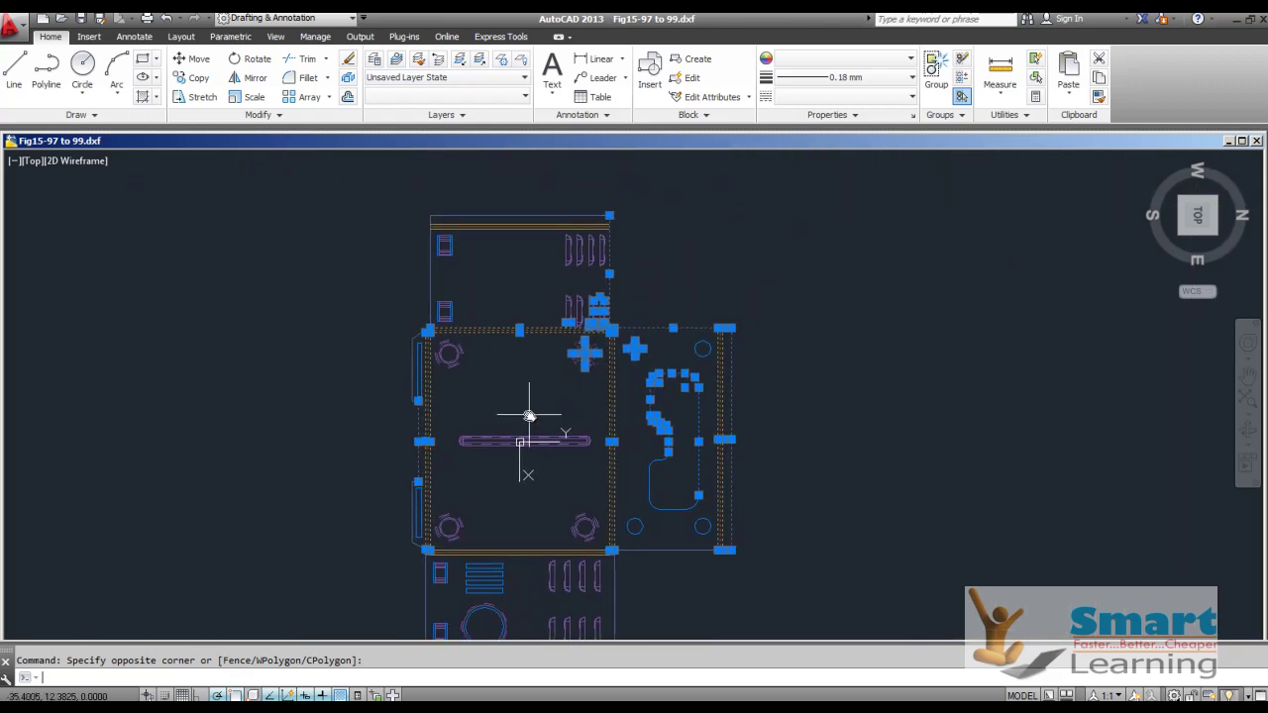
key("Escape")
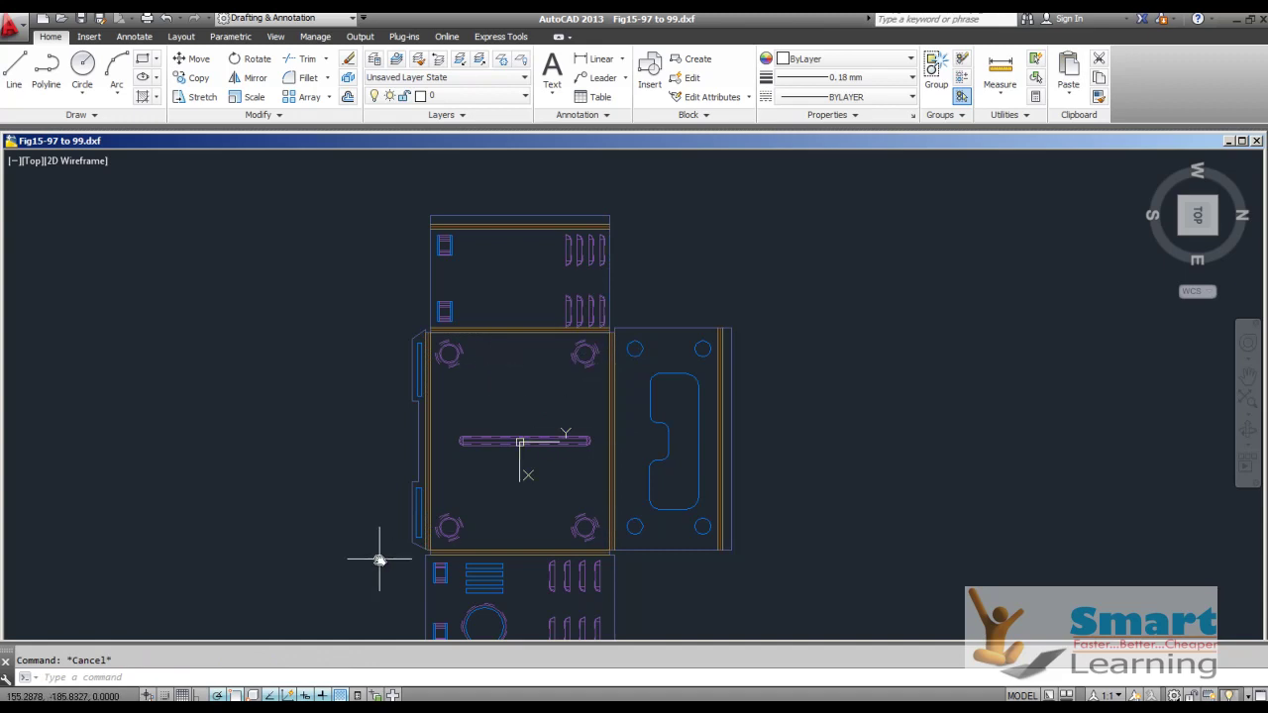
middle_click_drag(384, 495, 387, 433)
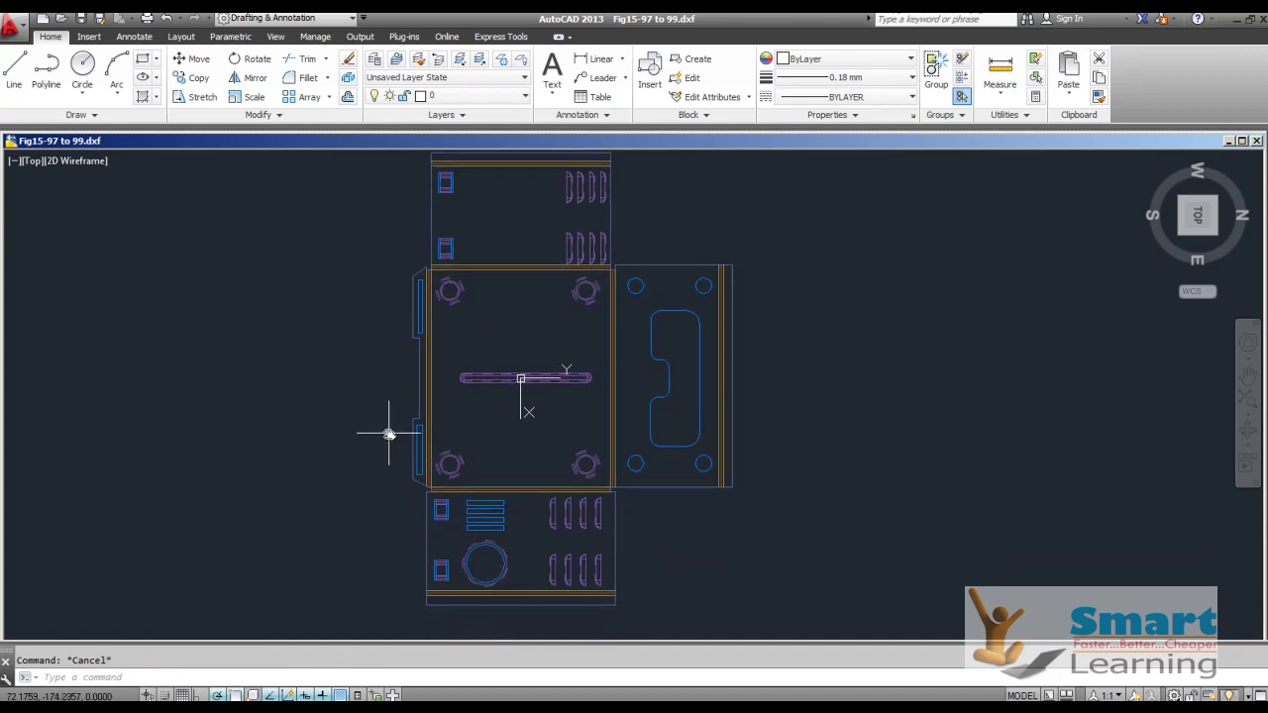